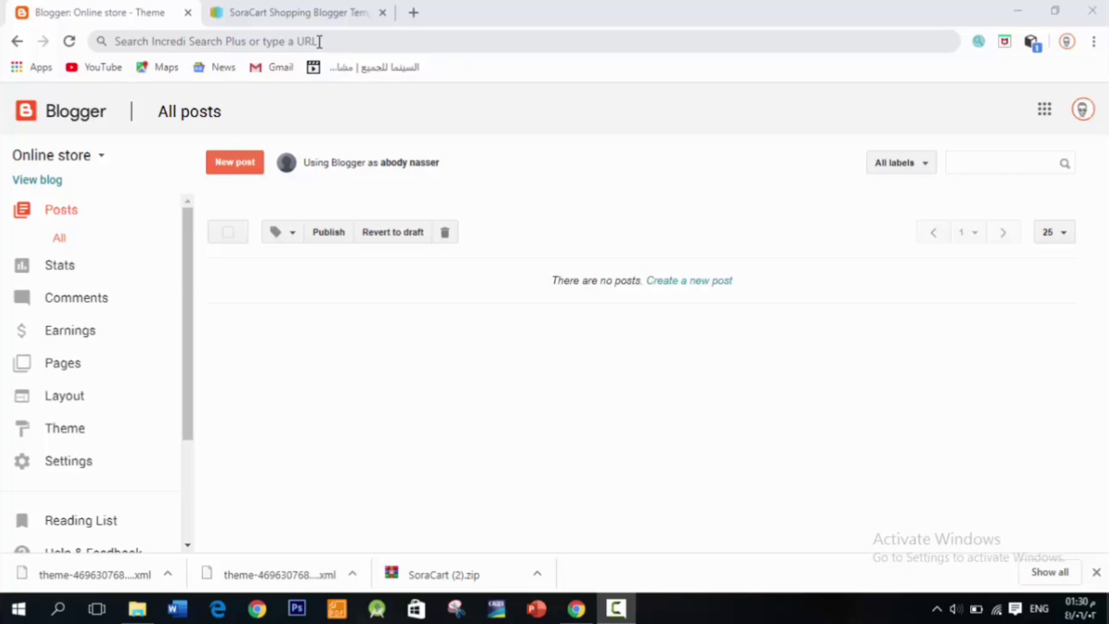
click(319, 41)
key(Escape)
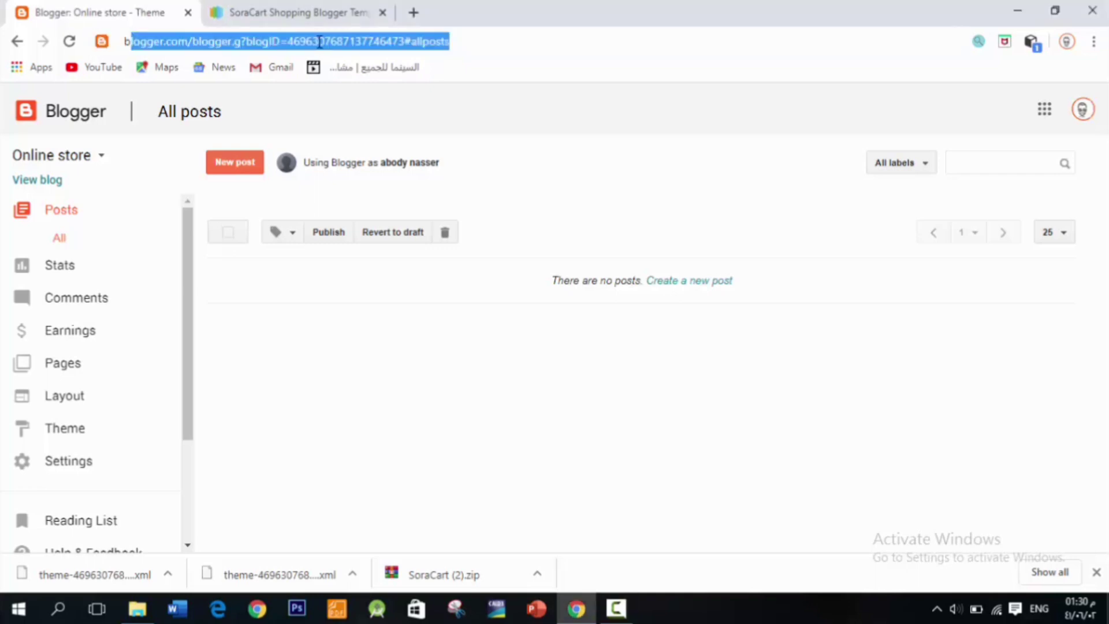
text(blogger)
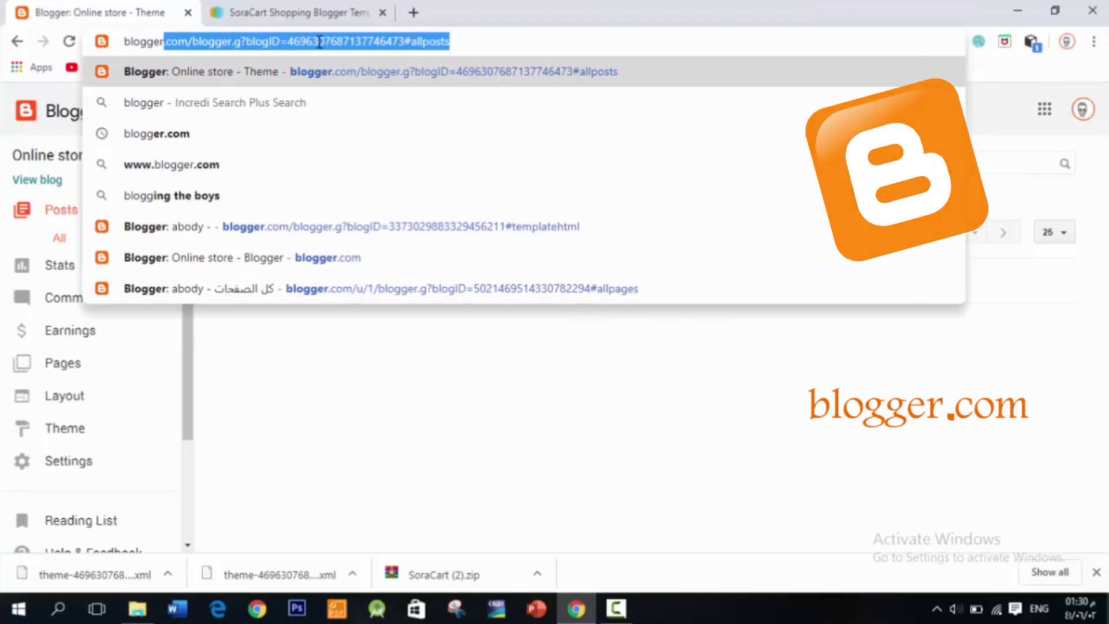
key(Delete)
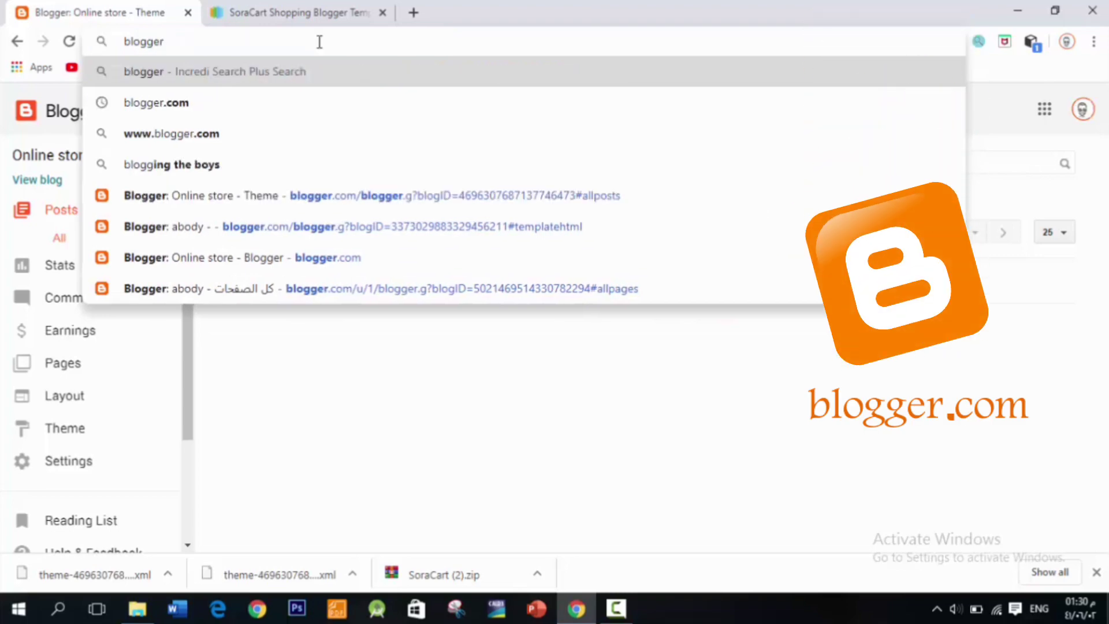
click(204, 119)
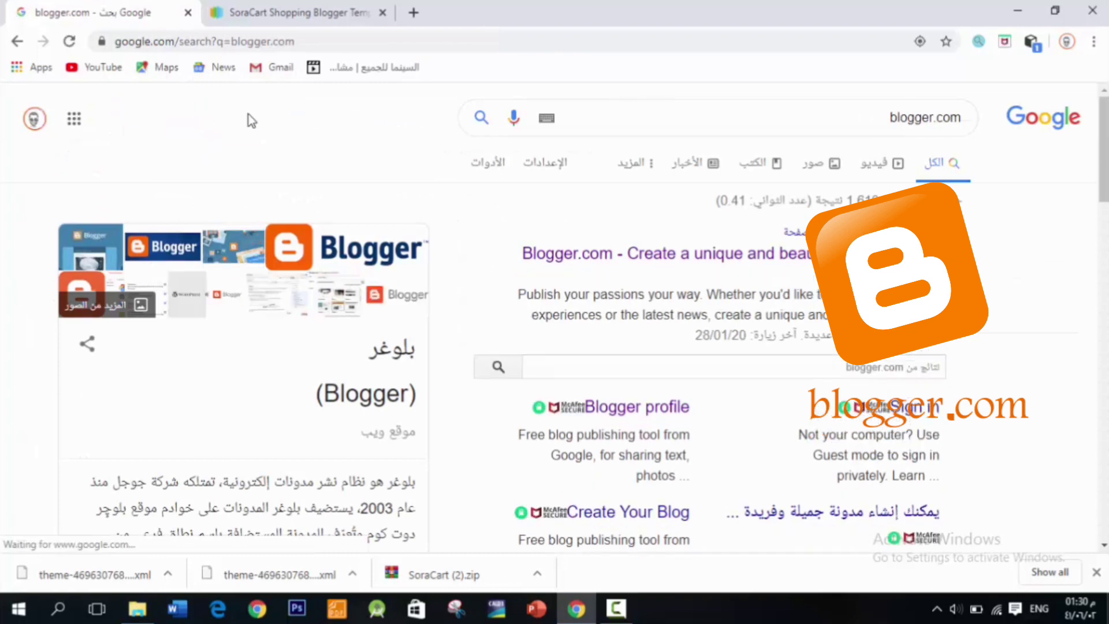
click(611, 264)
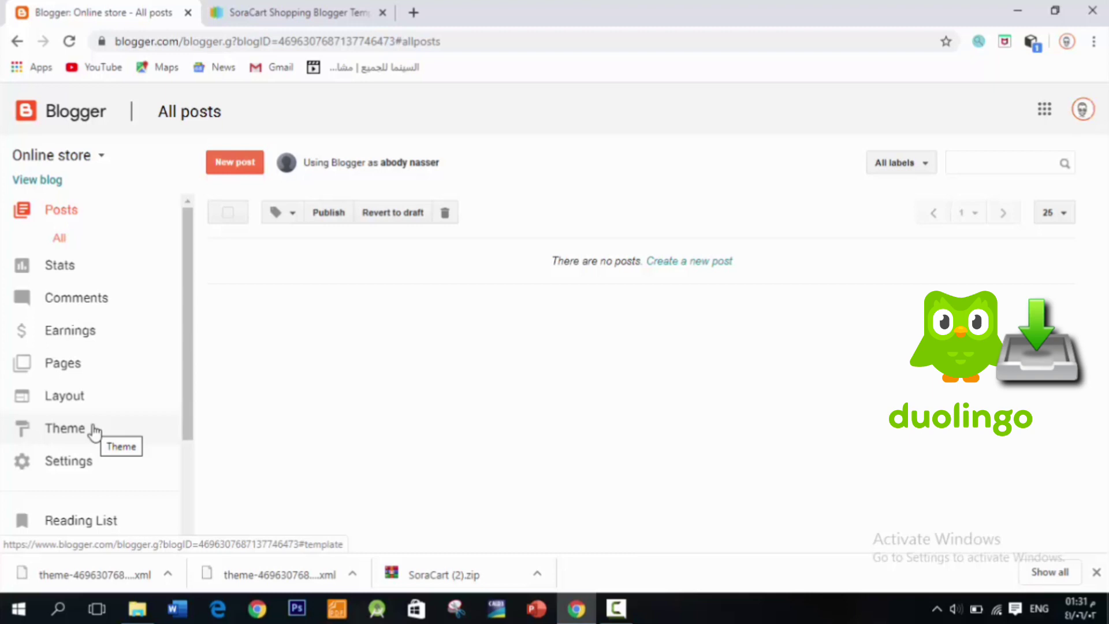
Step: Go to the Online store blog's Theme page and look over the Backup / Restore options
click(94, 430)
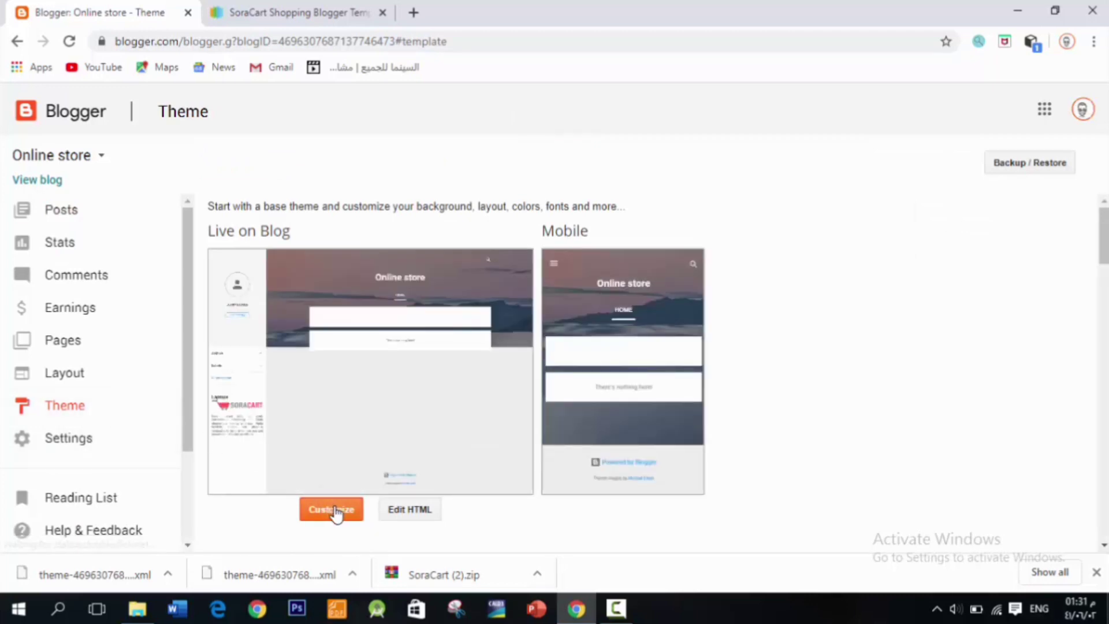
click(1012, 165)
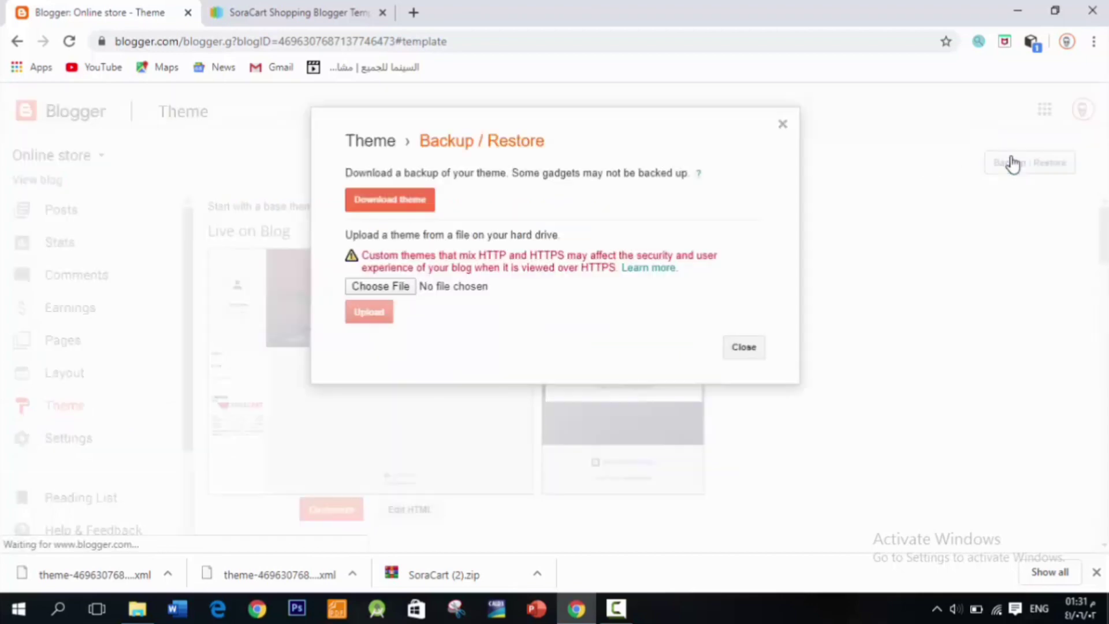
click(783, 126)
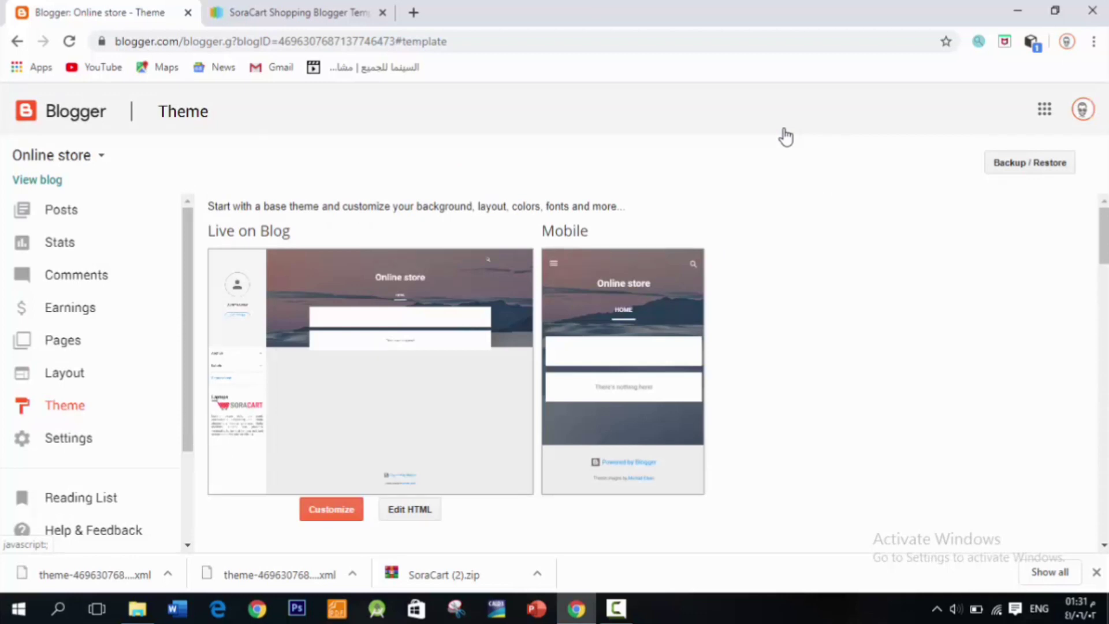
Step: Review the SoraCart template page, then bring up the folder holding the downloaded SoraCart XML
click(315, 13)
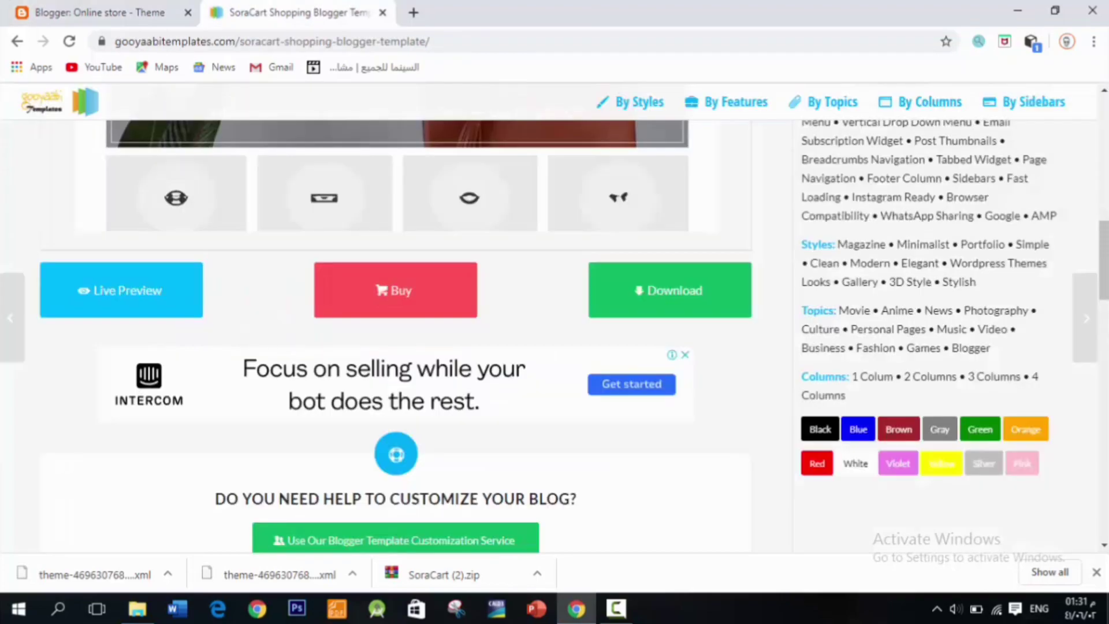
scroll(554, 321, up, 12)
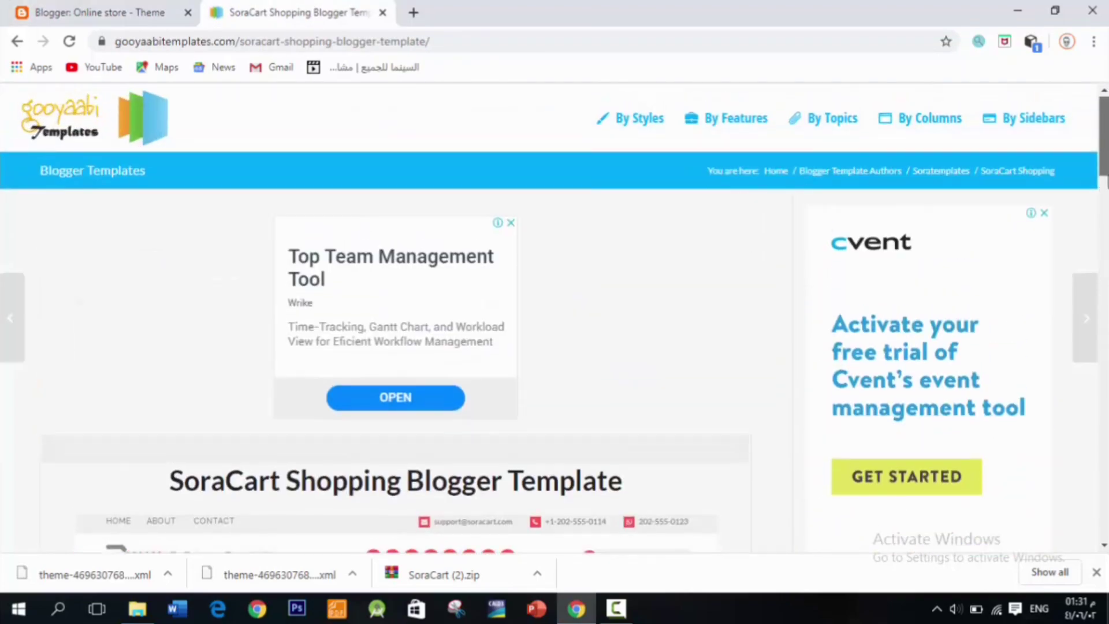
scroll(554, 321, down, 13)
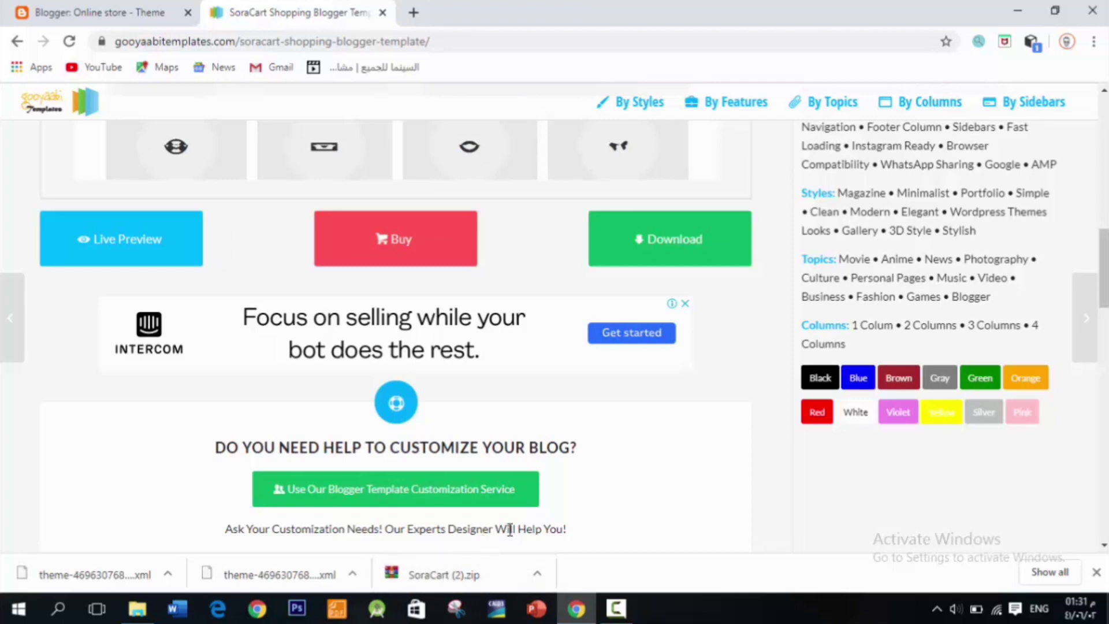
click(134, 615)
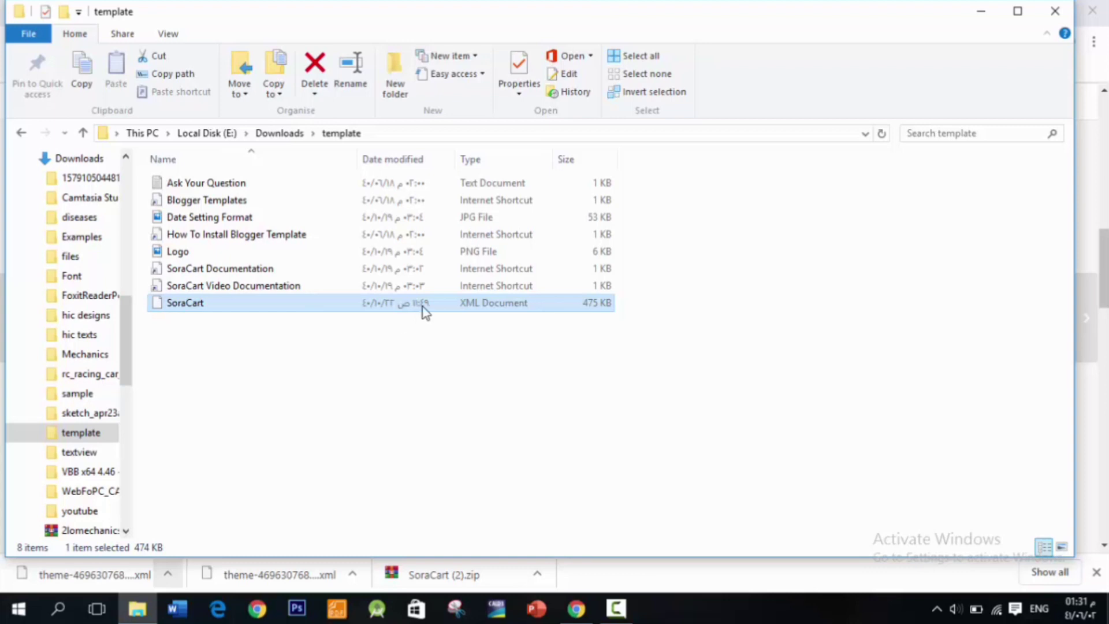
Step: Check the folder path E:\Downloads\template, then minimize the Explorer window
click(442, 138)
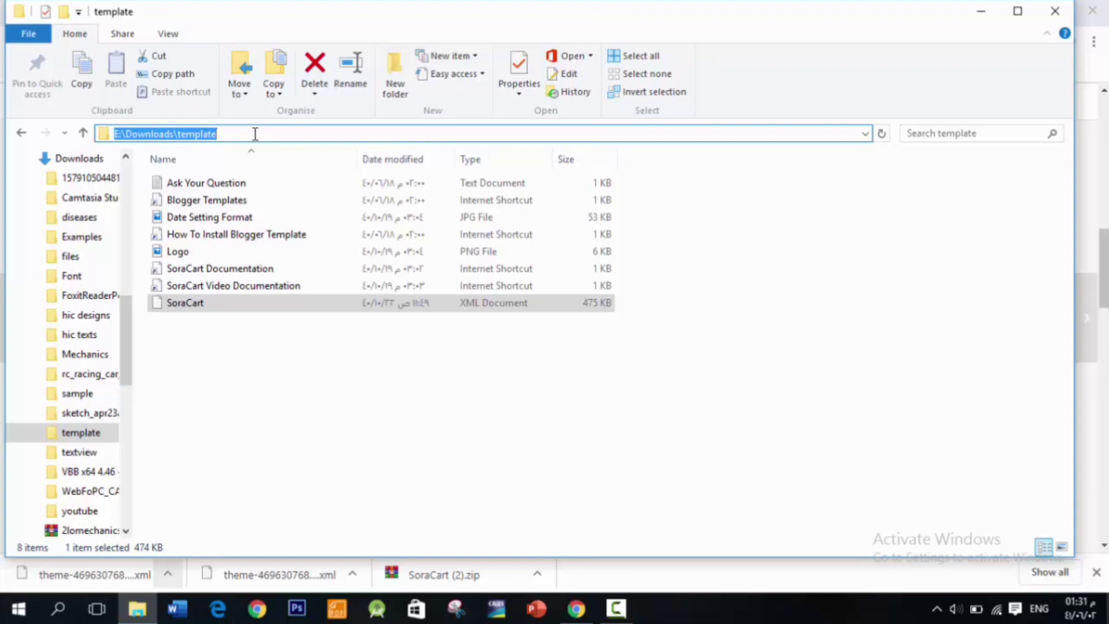
click(976, 13)
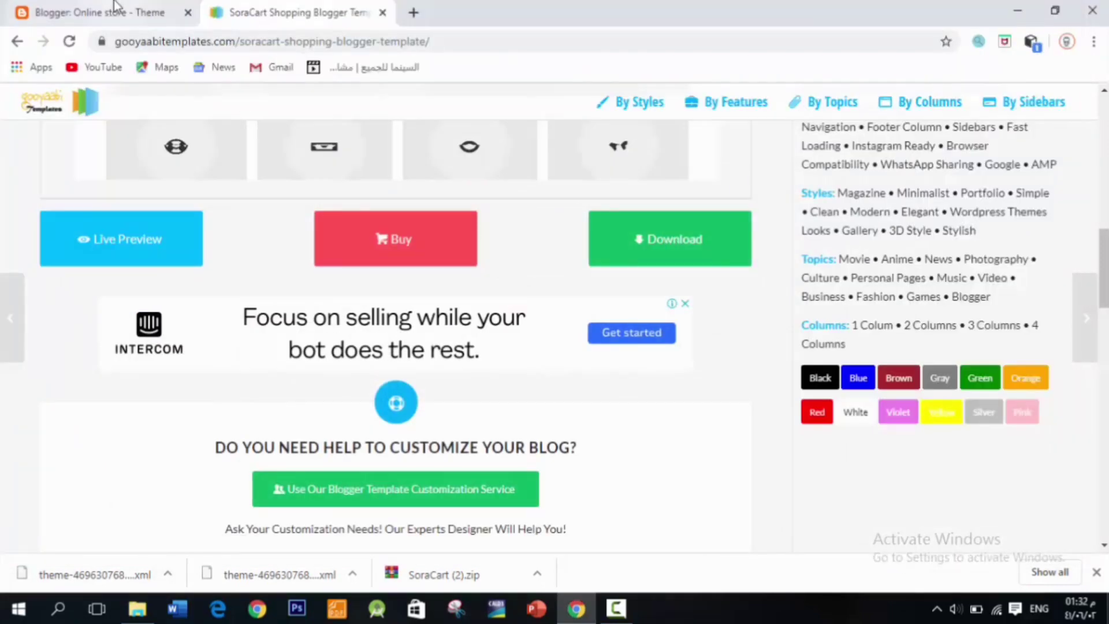
Step: Upload SoraCart.xml from the template folder through Backup / Restore as the blog's theme
click(99, 13)
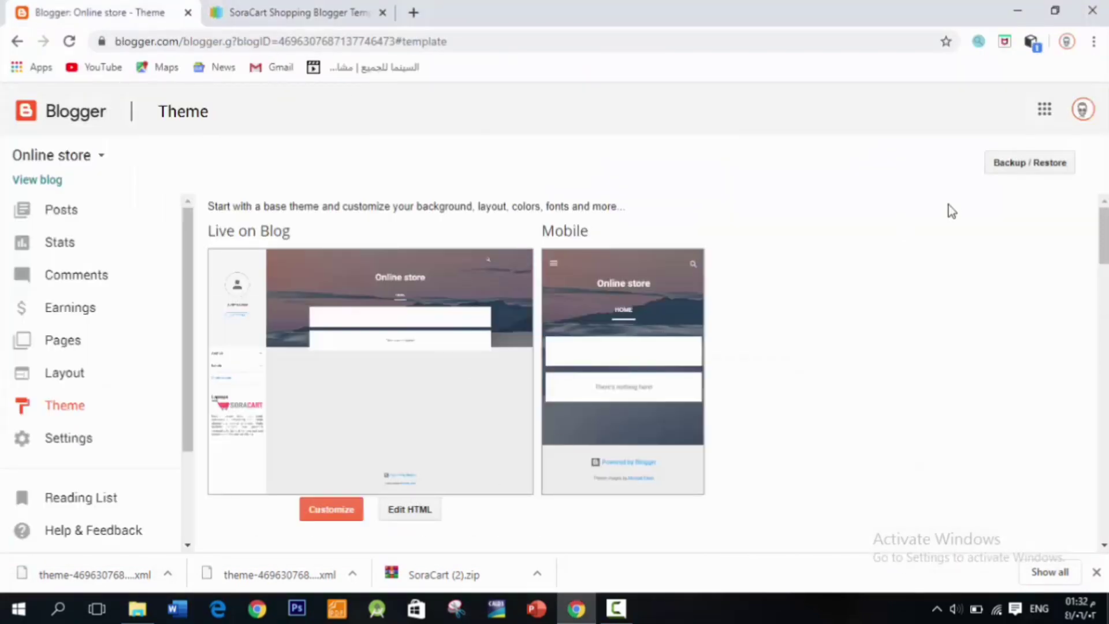
click(1012, 175)
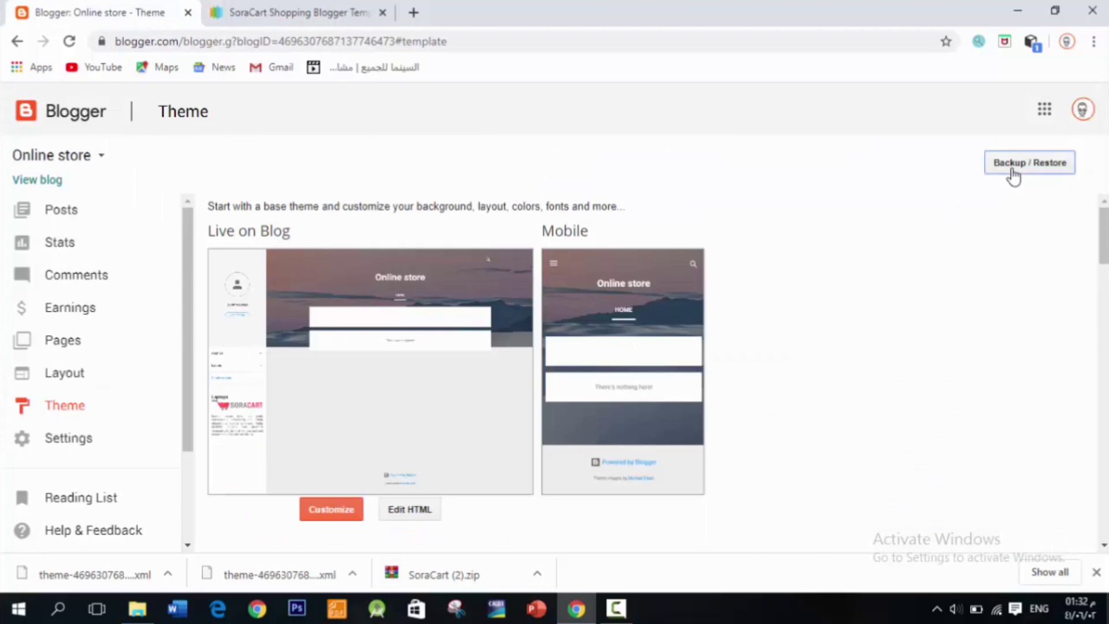
click(998, 173)
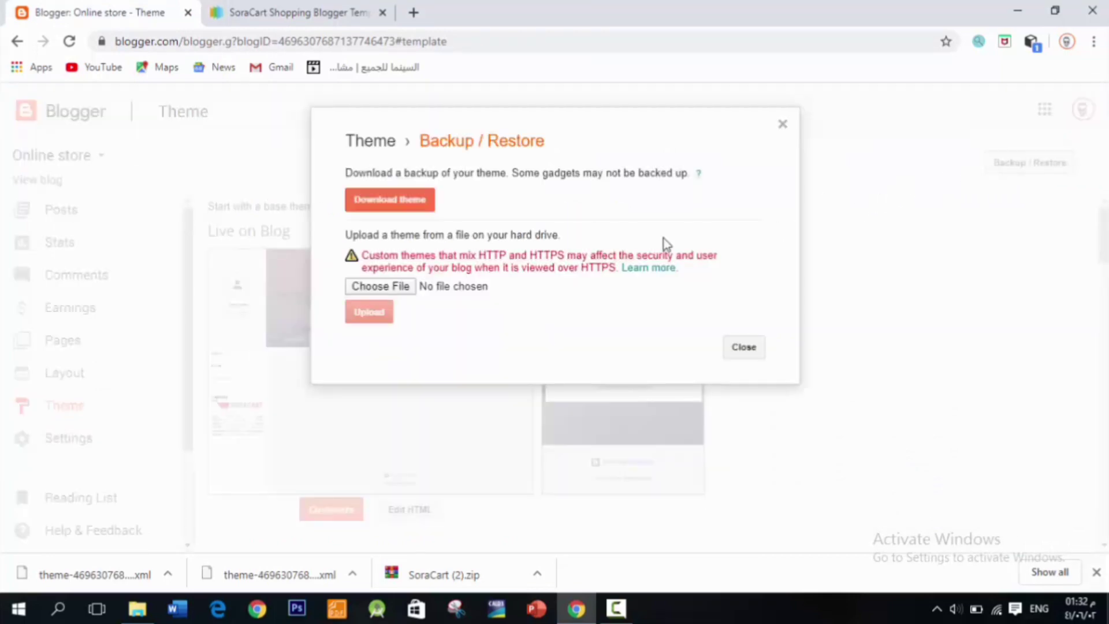
click(383, 288)
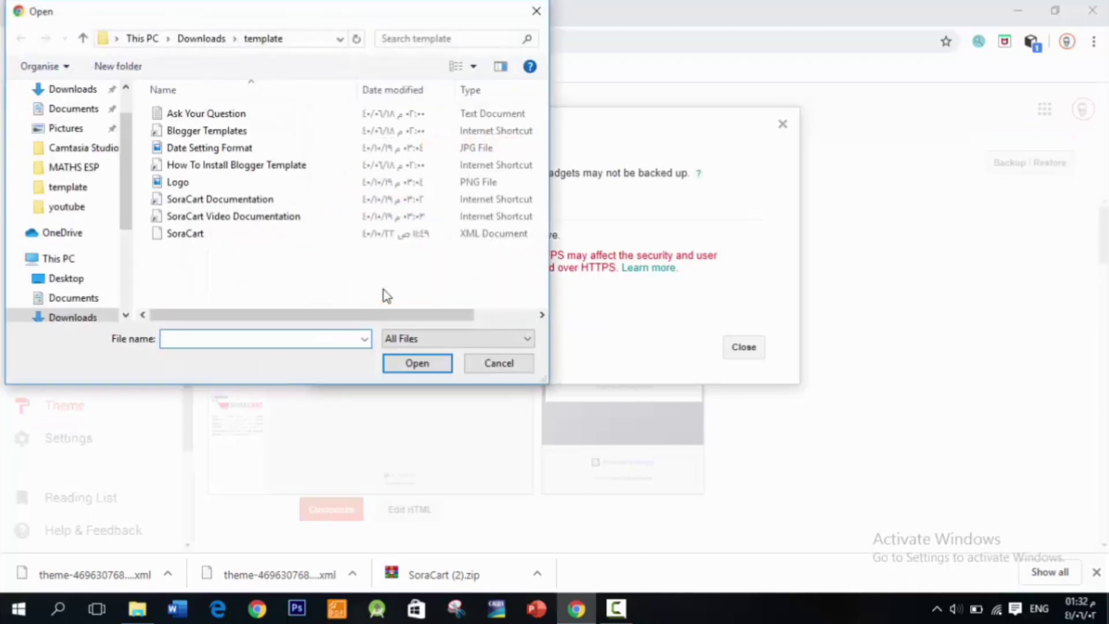
click(309, 239)
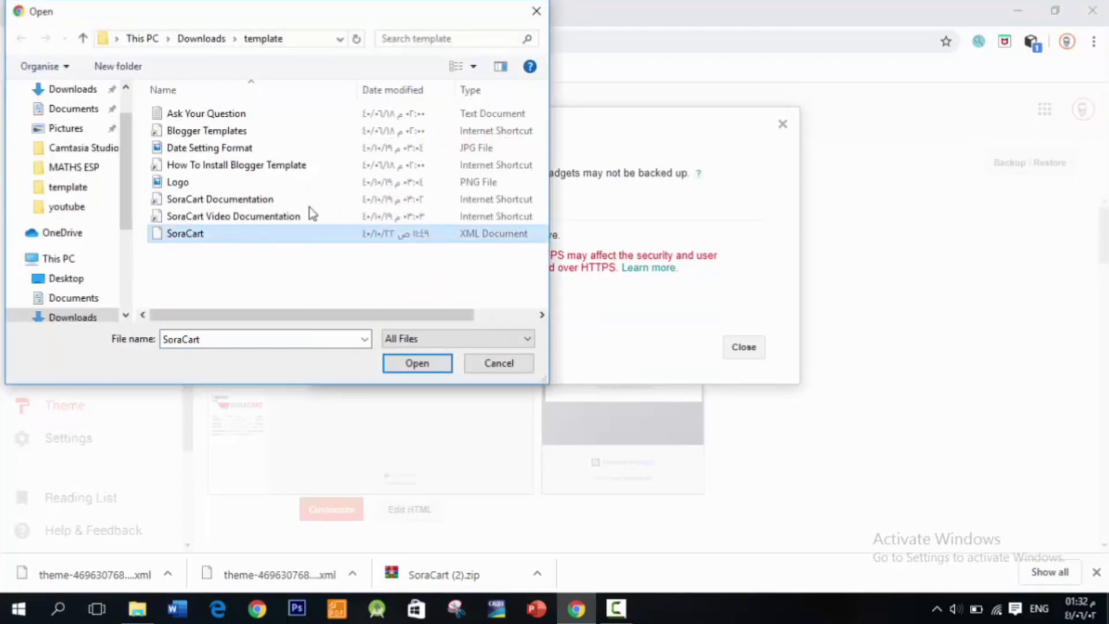
click(307, 45)
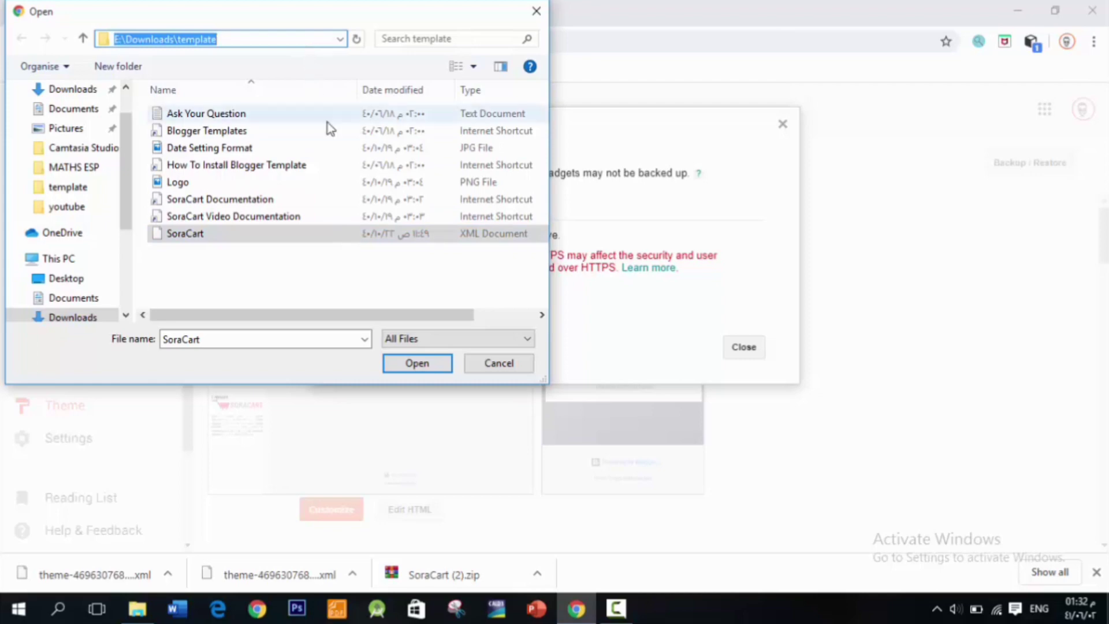
click(416, 364)
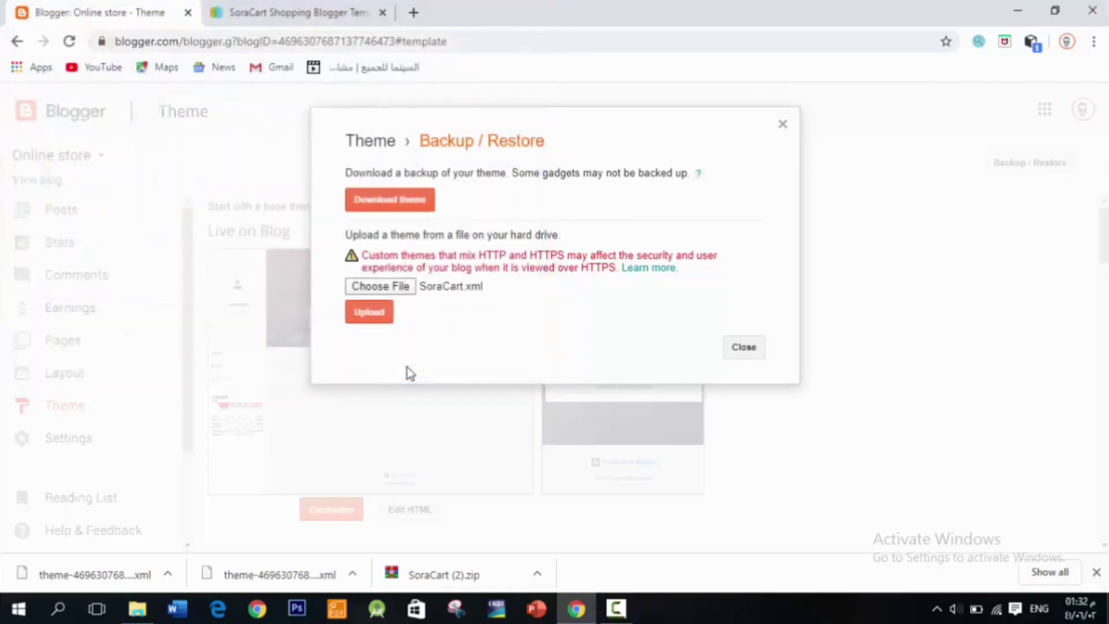
click(369, 311)
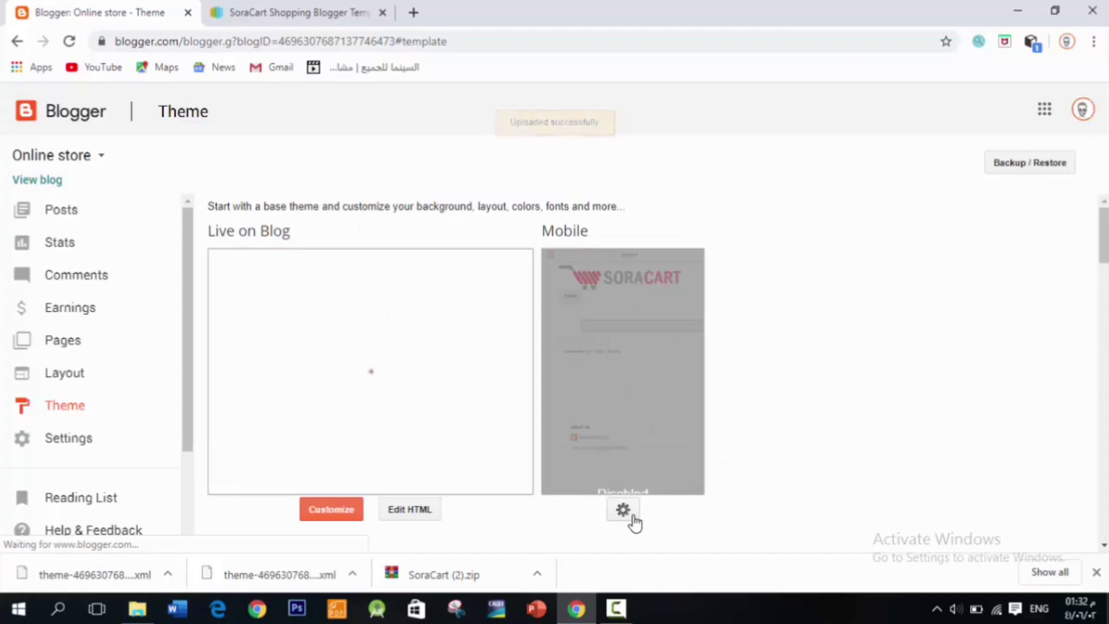
Step: Enable the mobile version of the theme on phones, then recheck the SoraCart theme preview
click(627, 511)
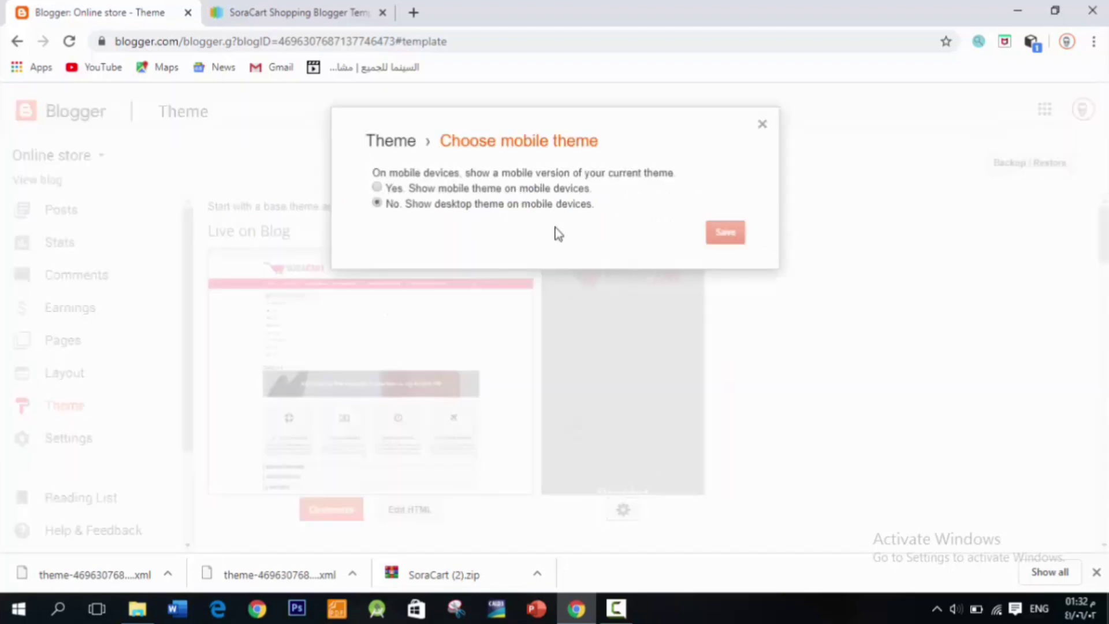
click(519, 193)
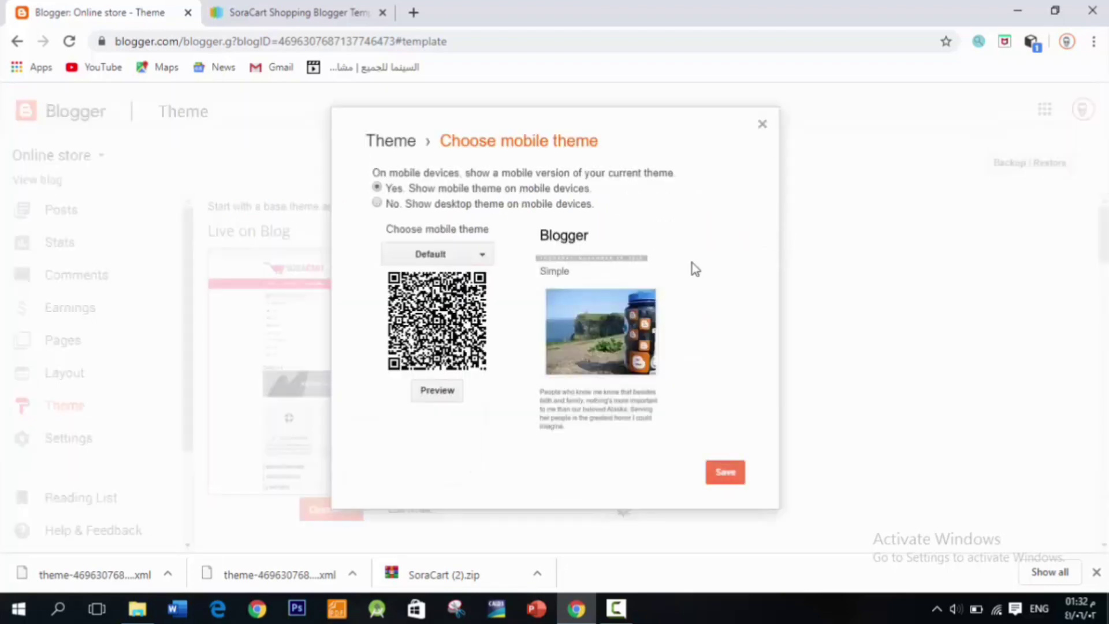
click(723, 471)
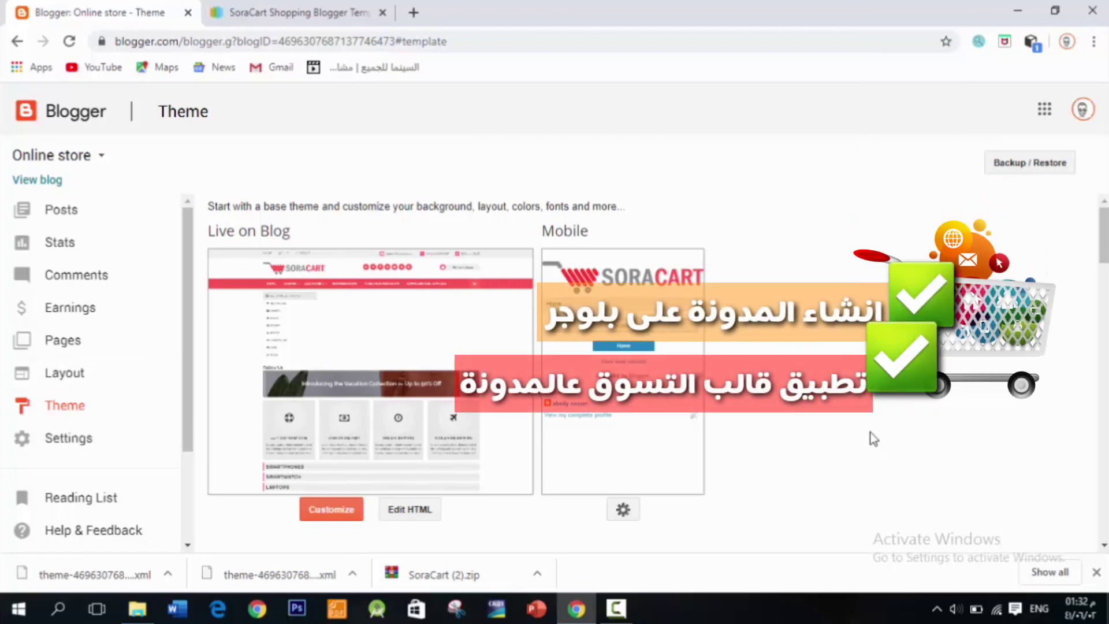
click(352, 7)
click(111, 10)
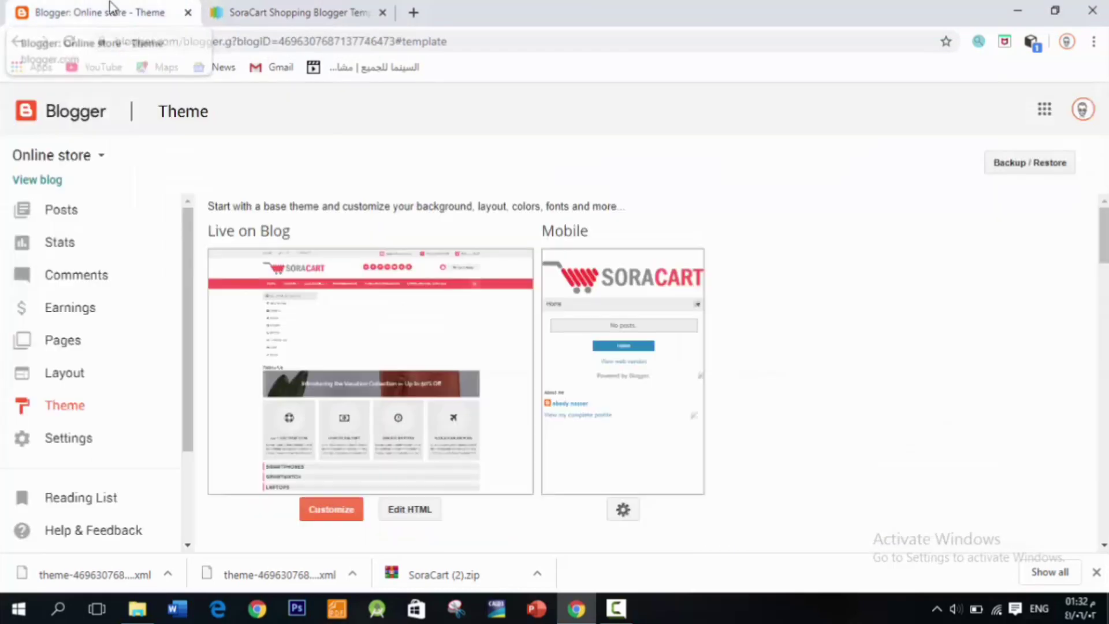
Step: View the live store blog in a new tab and scroll through its SoraCart design
click(51, 179)
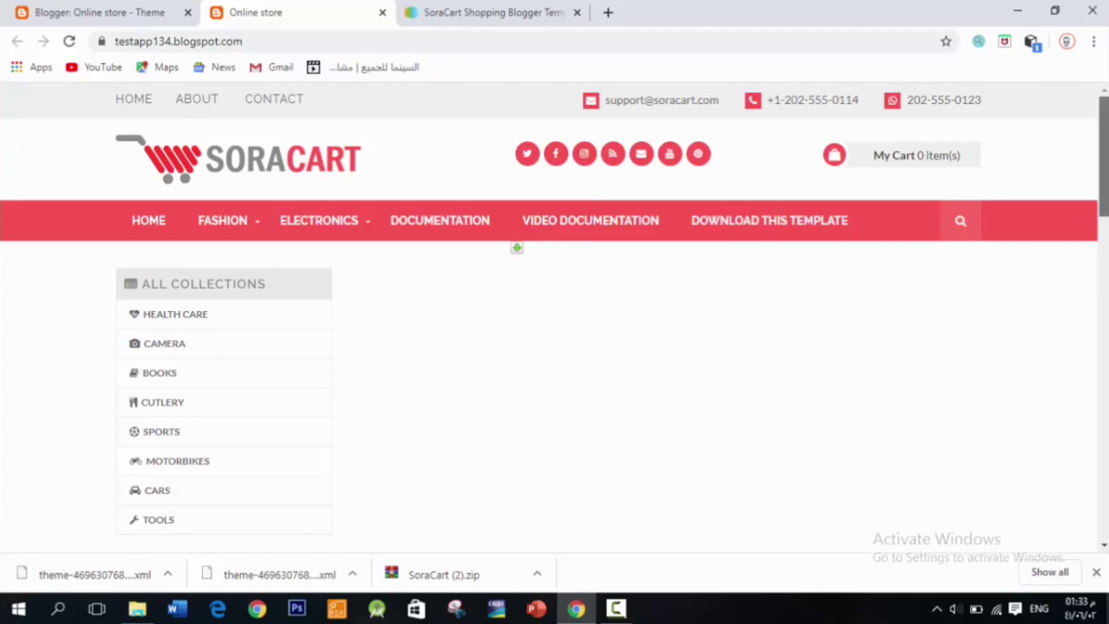
scroll(606, 318, down, 10)
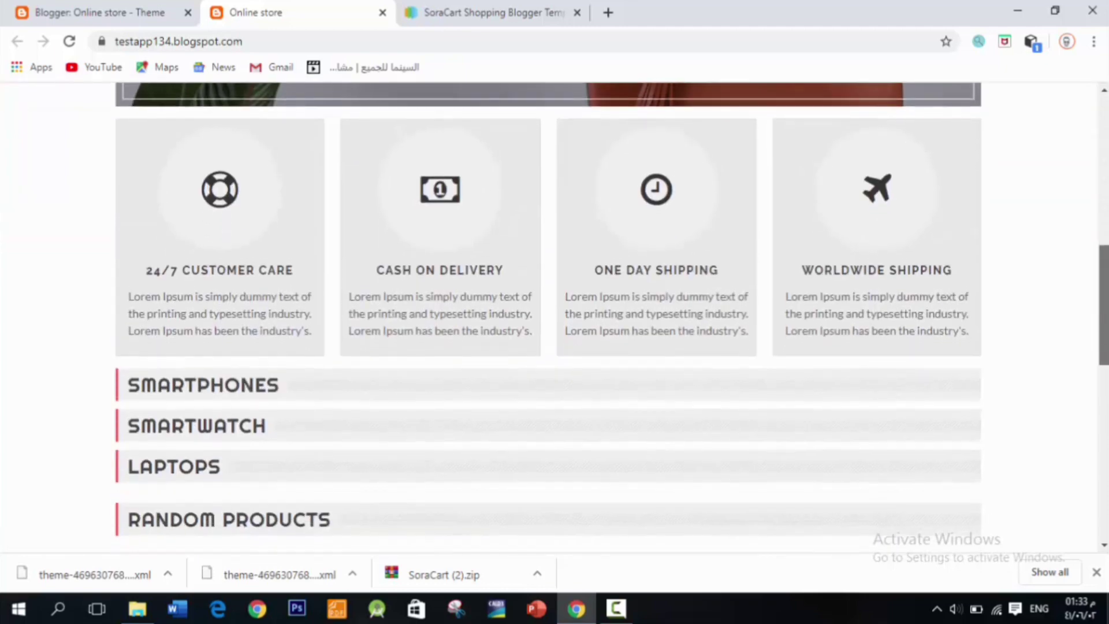
scroll(753, 290, down, 3)
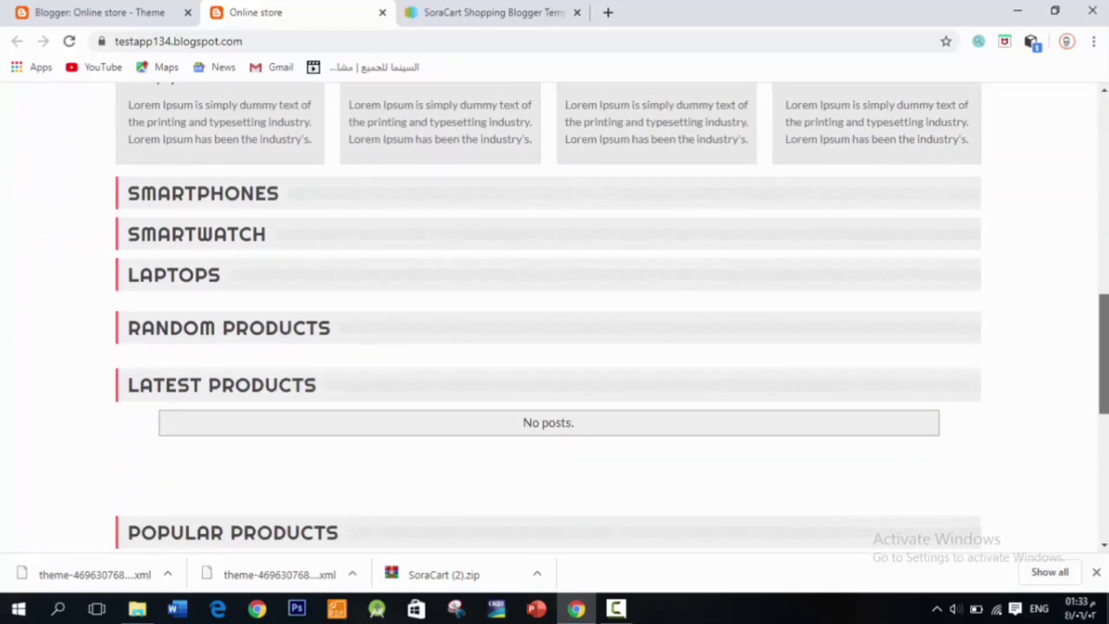
scroll(554, 316, down, 10)
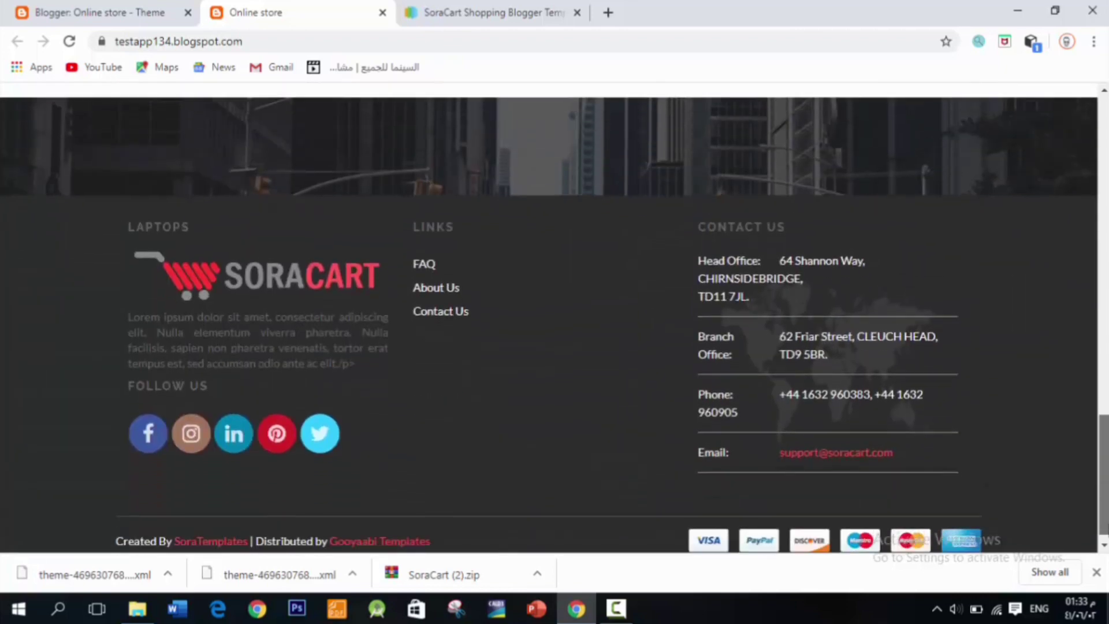
drag(1100, 479, 1080, 191)
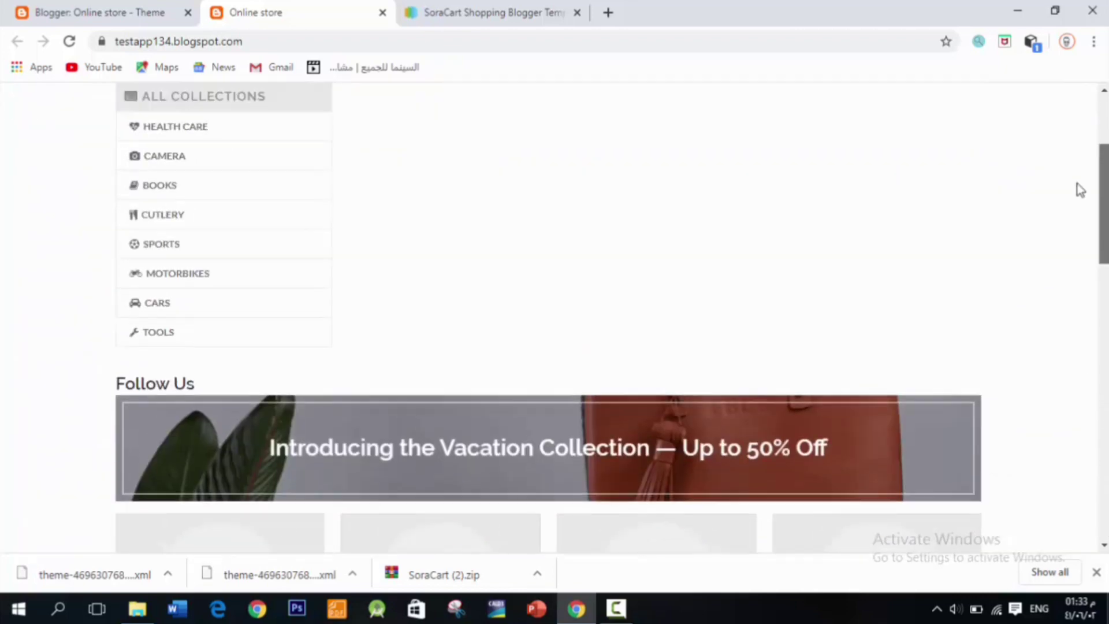
scroll(1080, 191, up, 3)
click(58, 6)
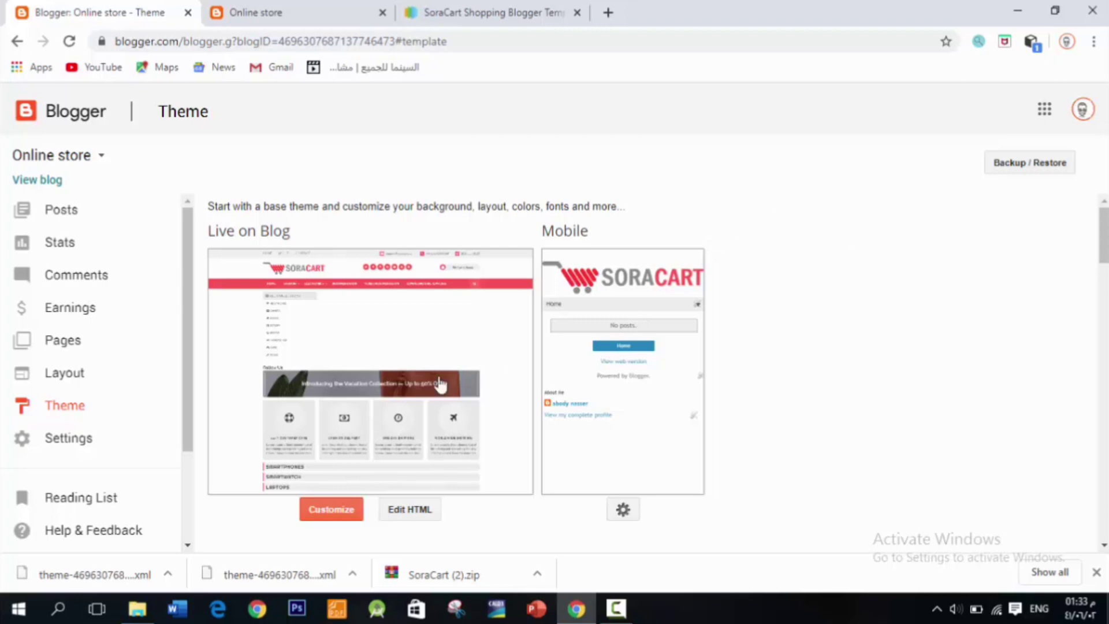
Step: Go to the Layout page and compare its gadget sections with the live store blog
click(117, 373)
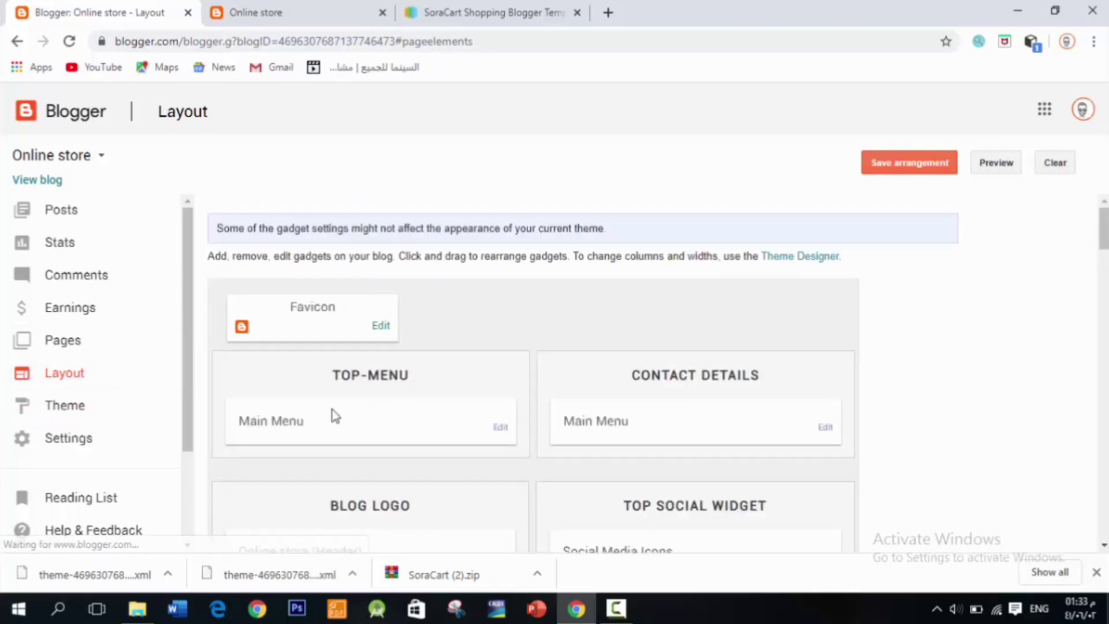
click(242, 9)
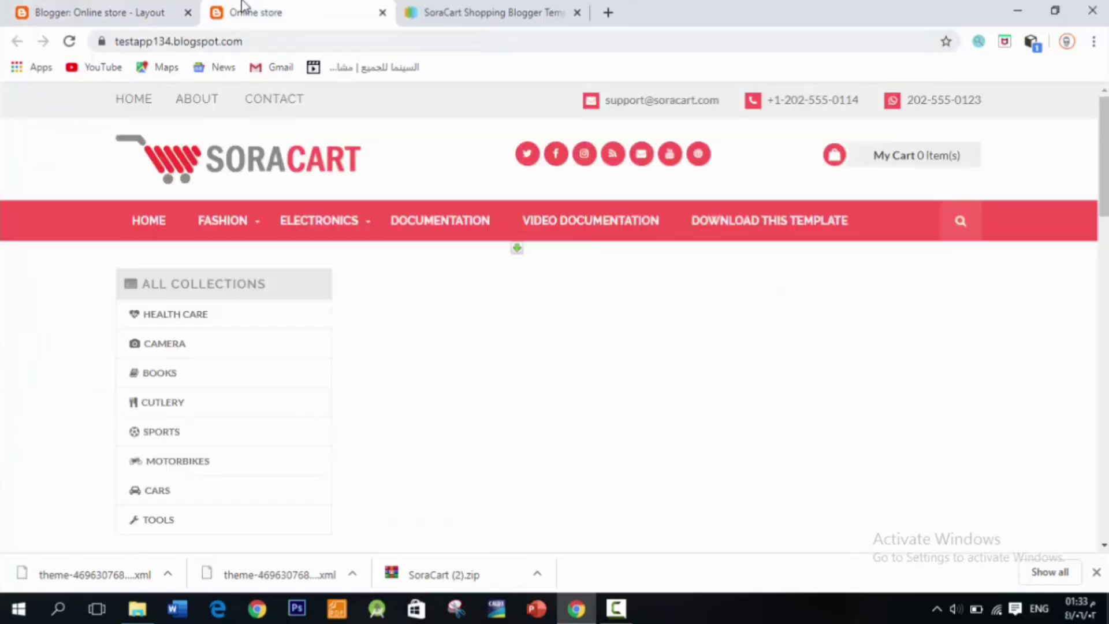
click(153, 14)
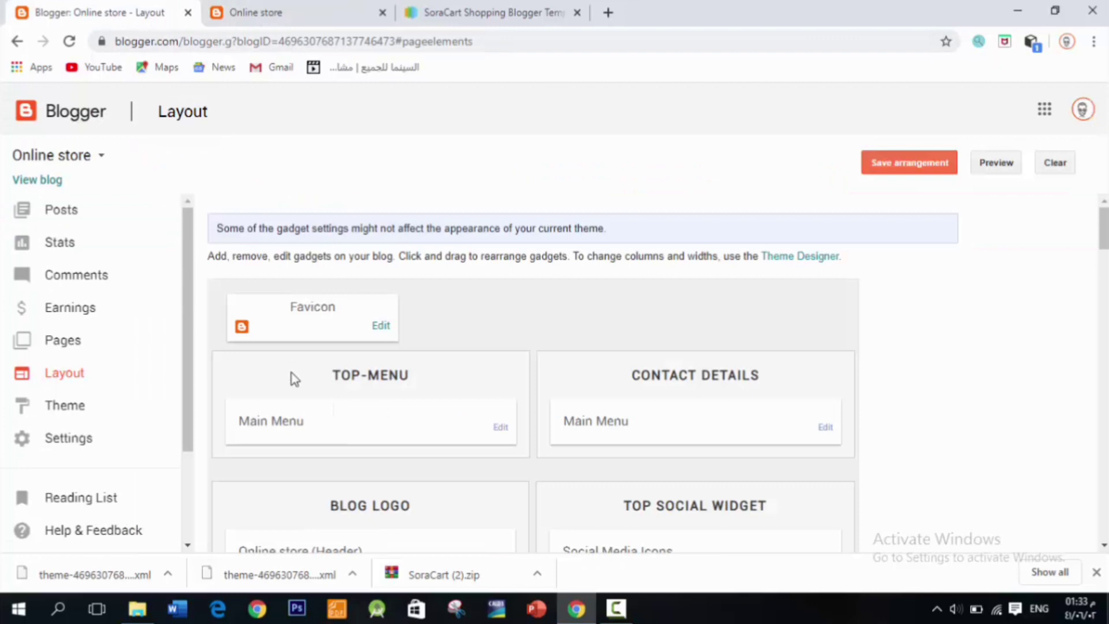
click(272, 10)
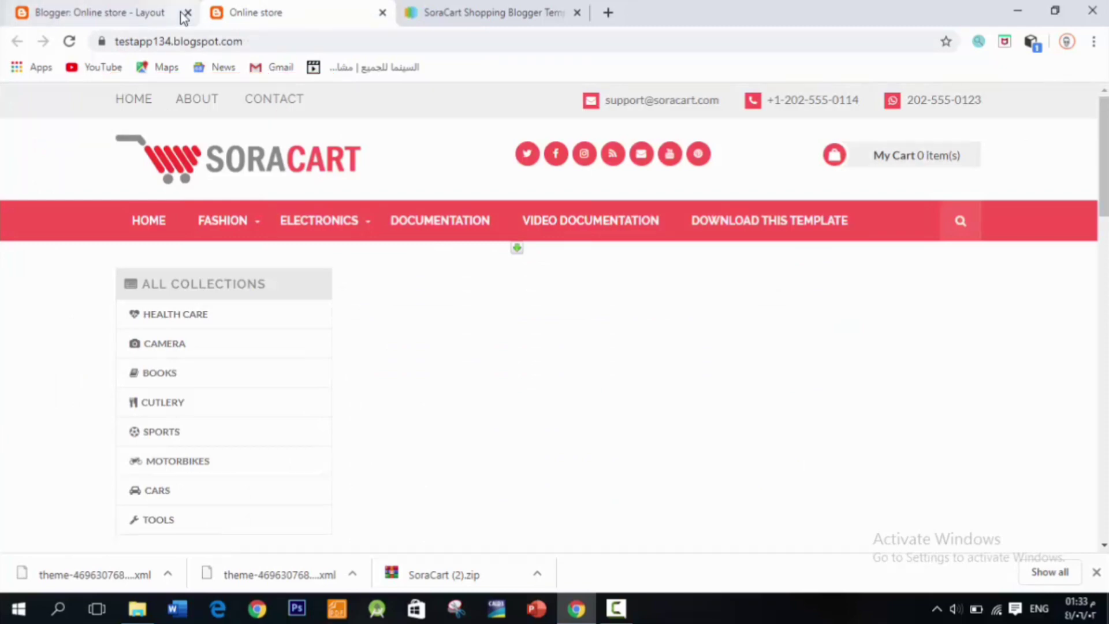
click(143, 17)
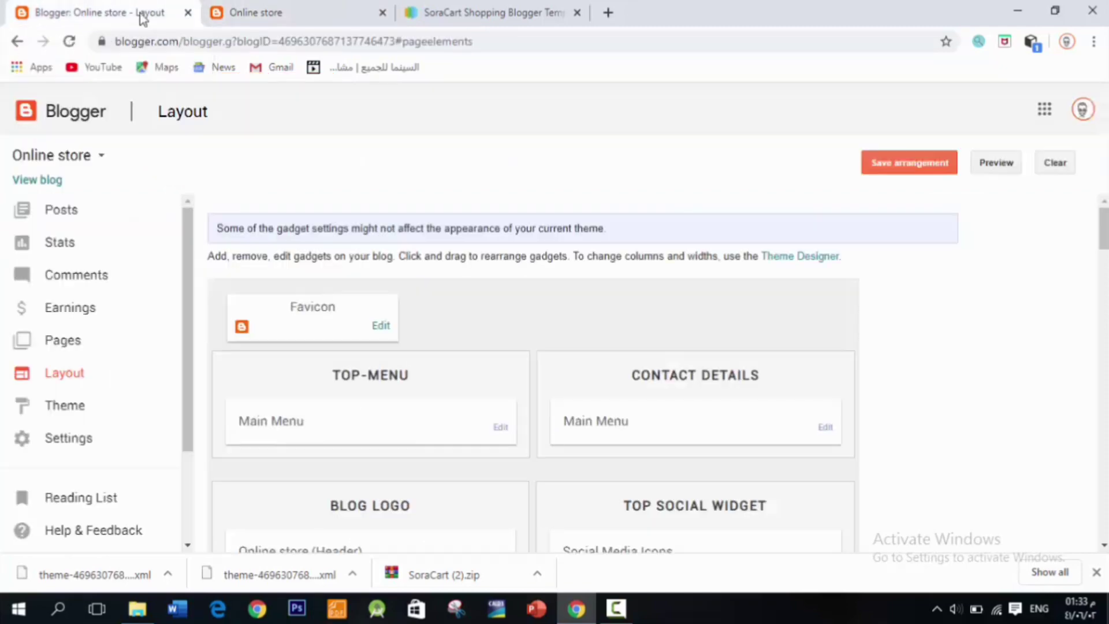
Step: In the TOP-MENU Main Menu list, move Home, delete Contact and About, and save
click(500, 427)
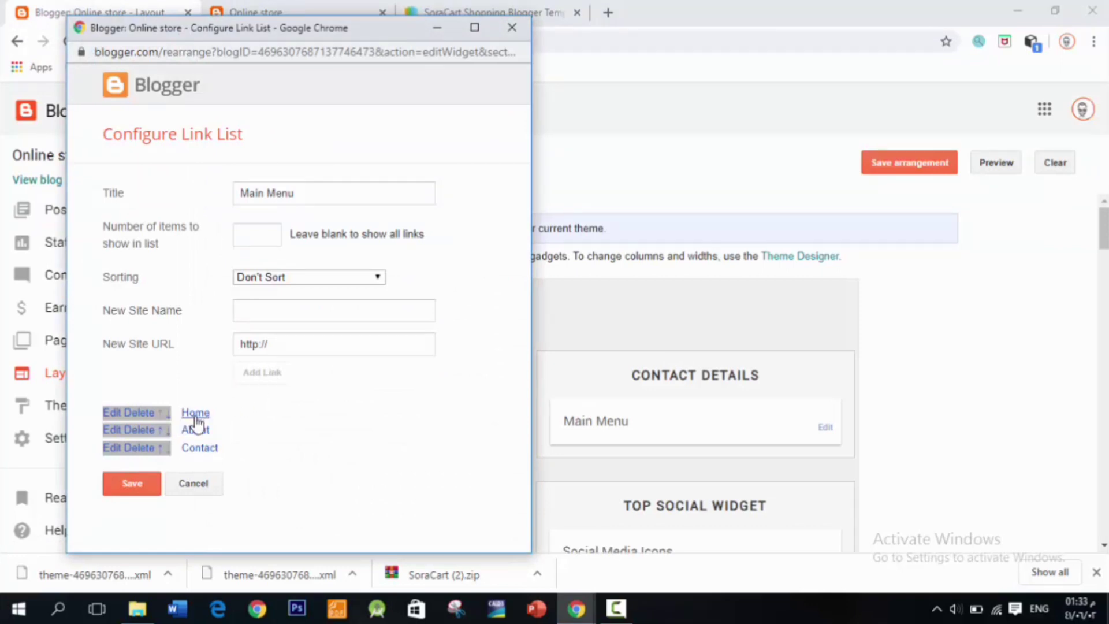
click(111, 412)
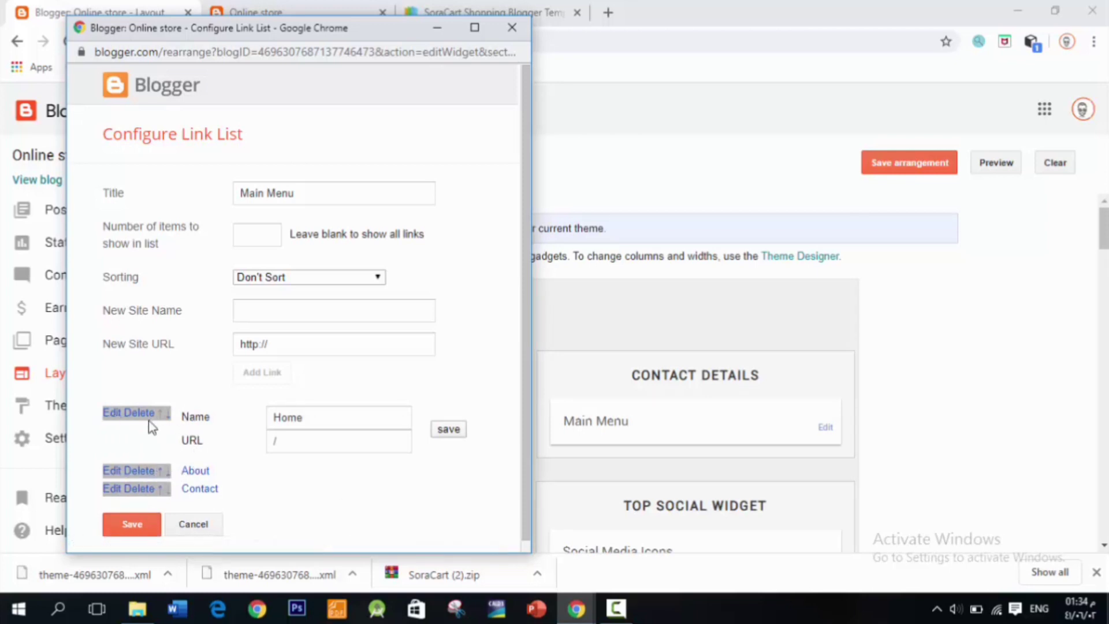
click(167, 415)
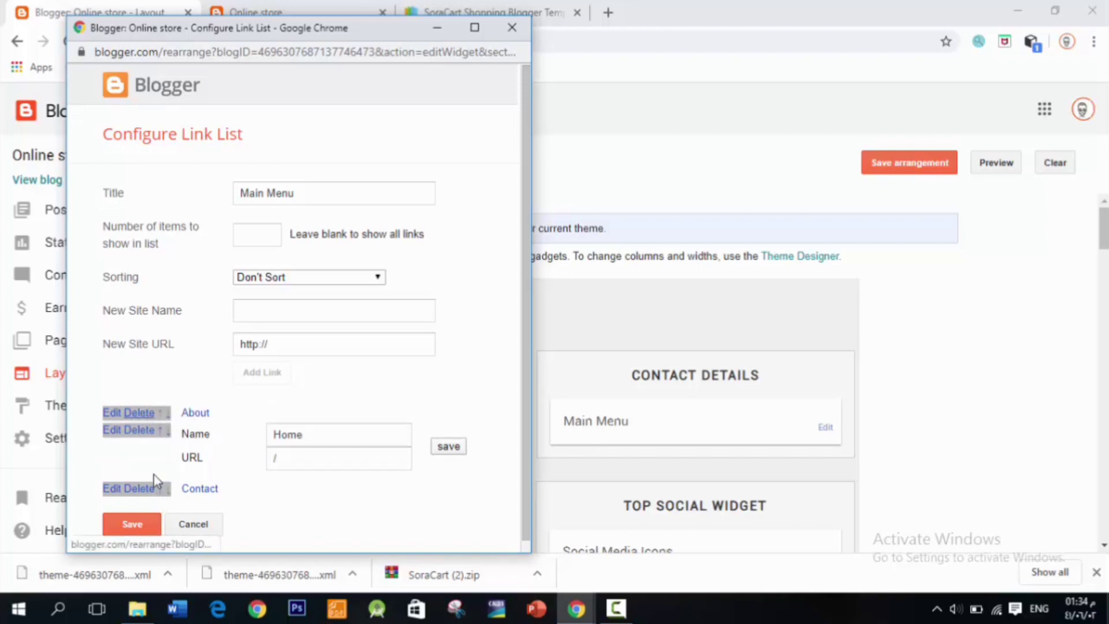
click(242, 235)
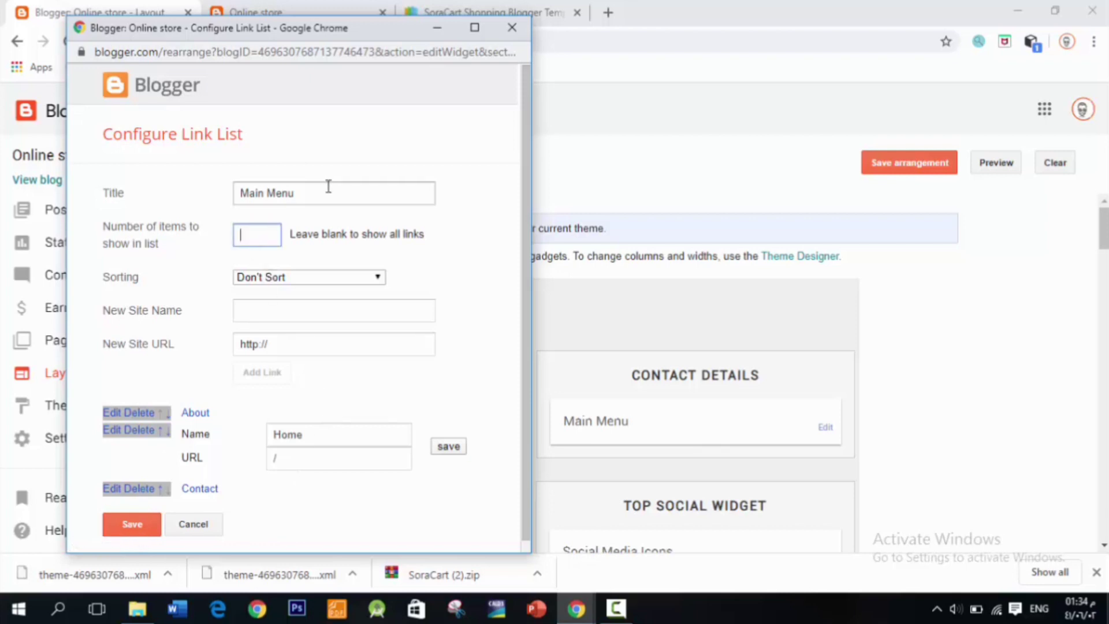
click(288, 346)
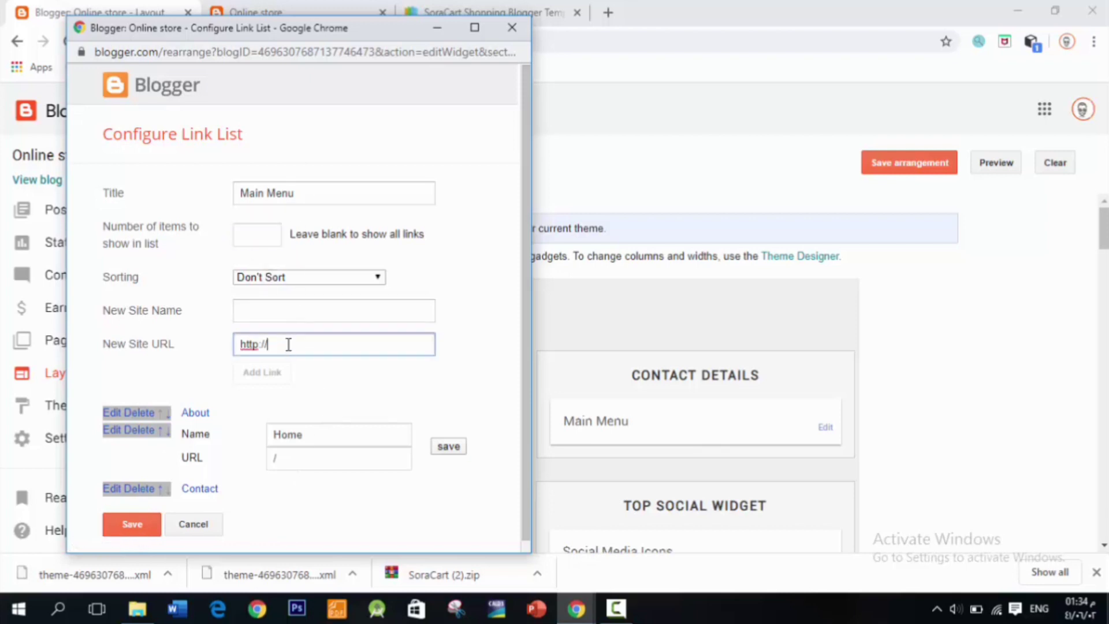
click(272, 312)
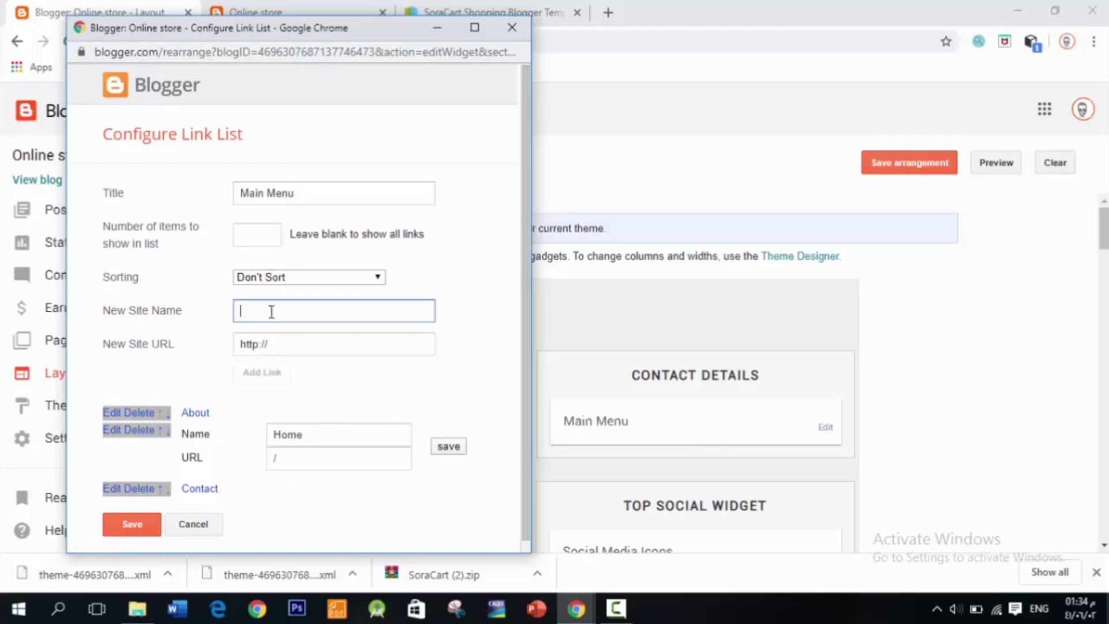
click(260, 240)
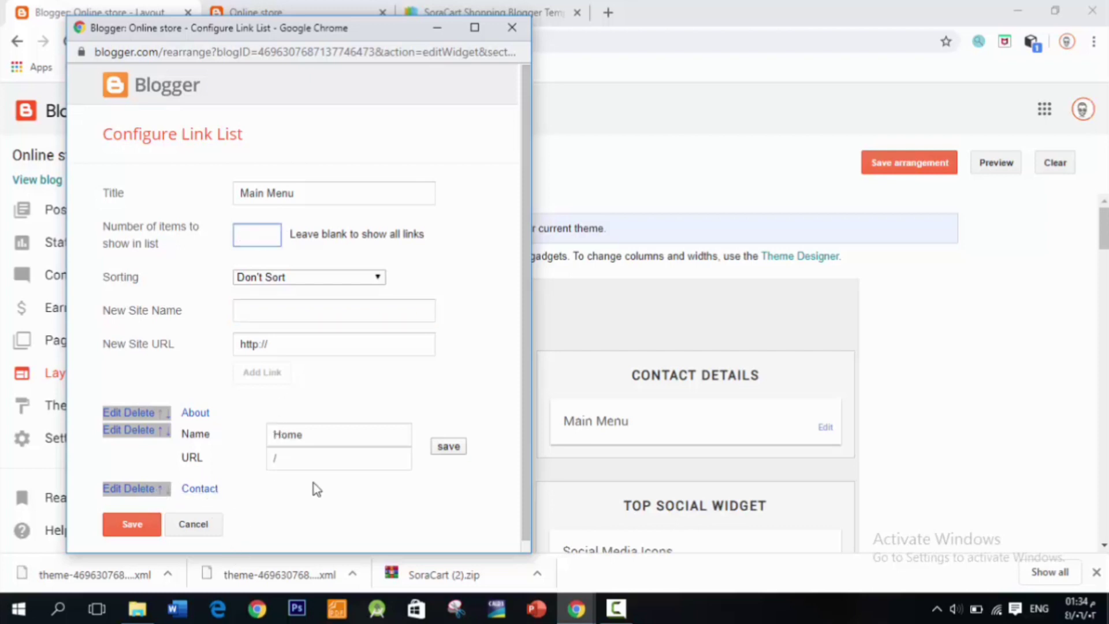
click(144, 489)
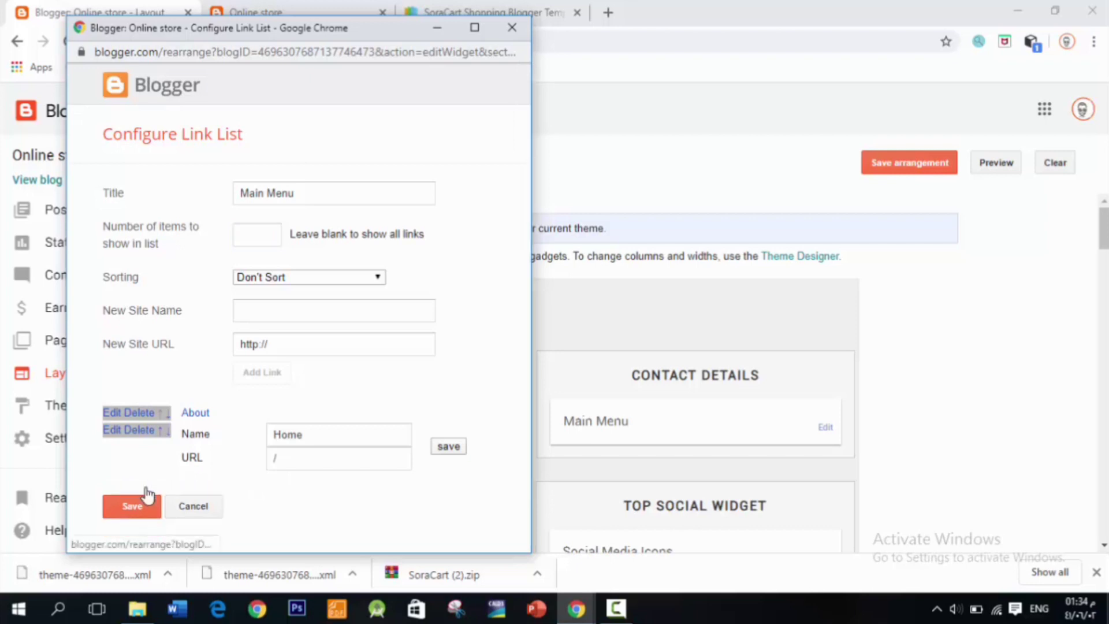
click(144, 414)
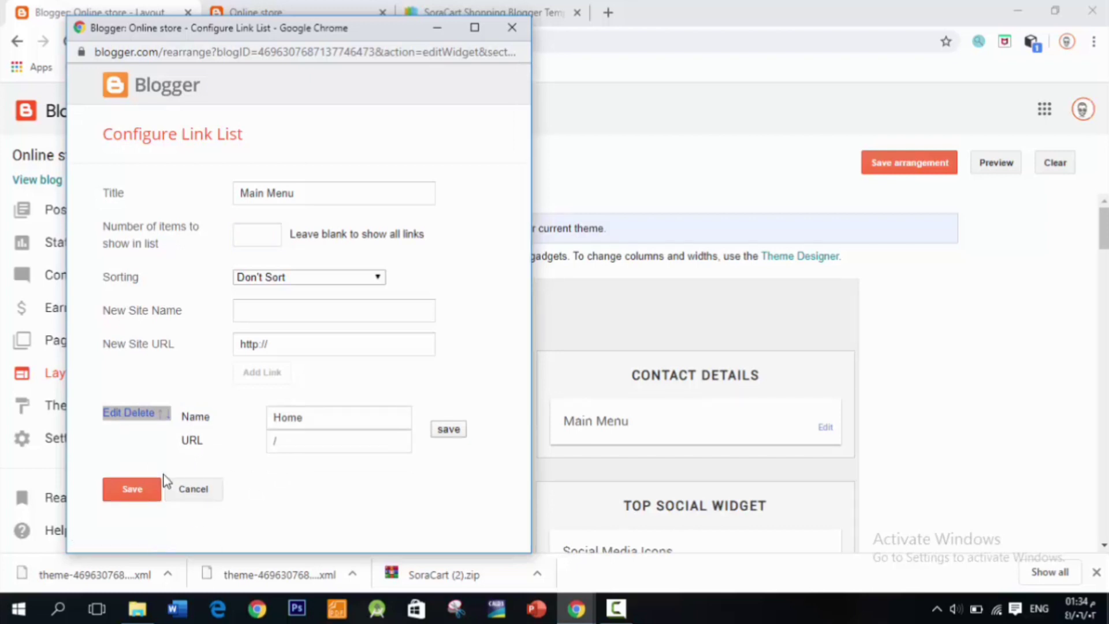
click(145, 490)
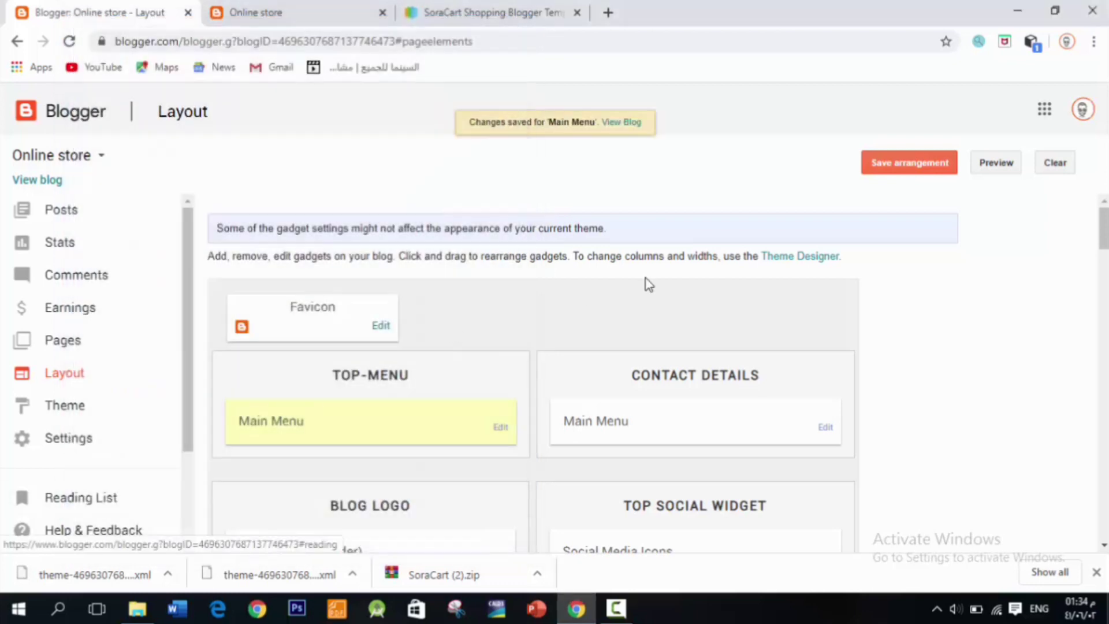
click(294, 8)
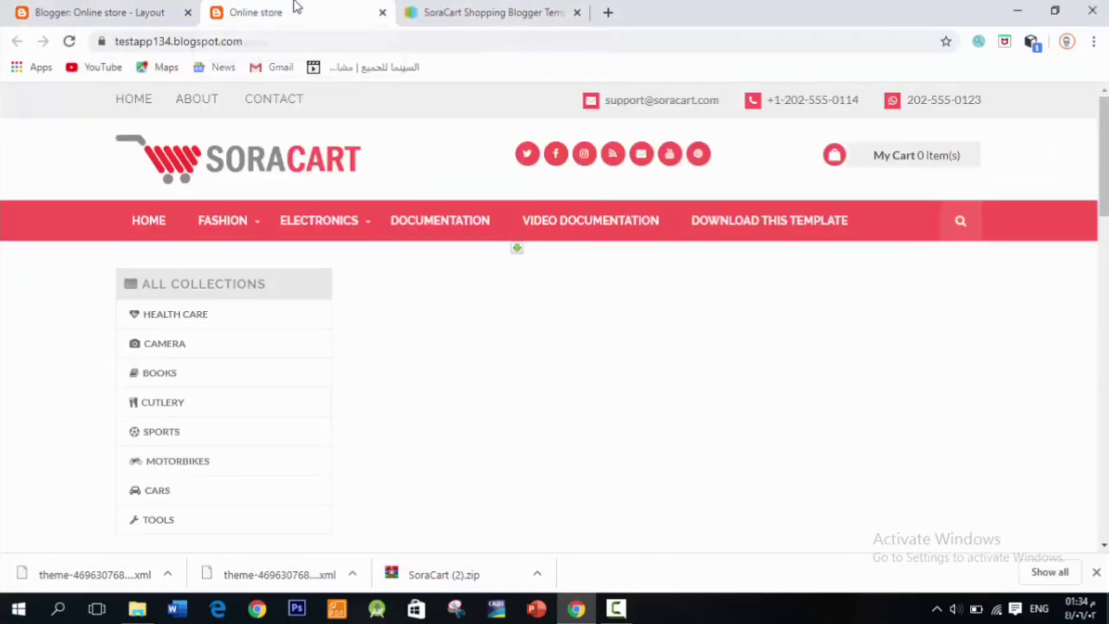
click(68, 41)
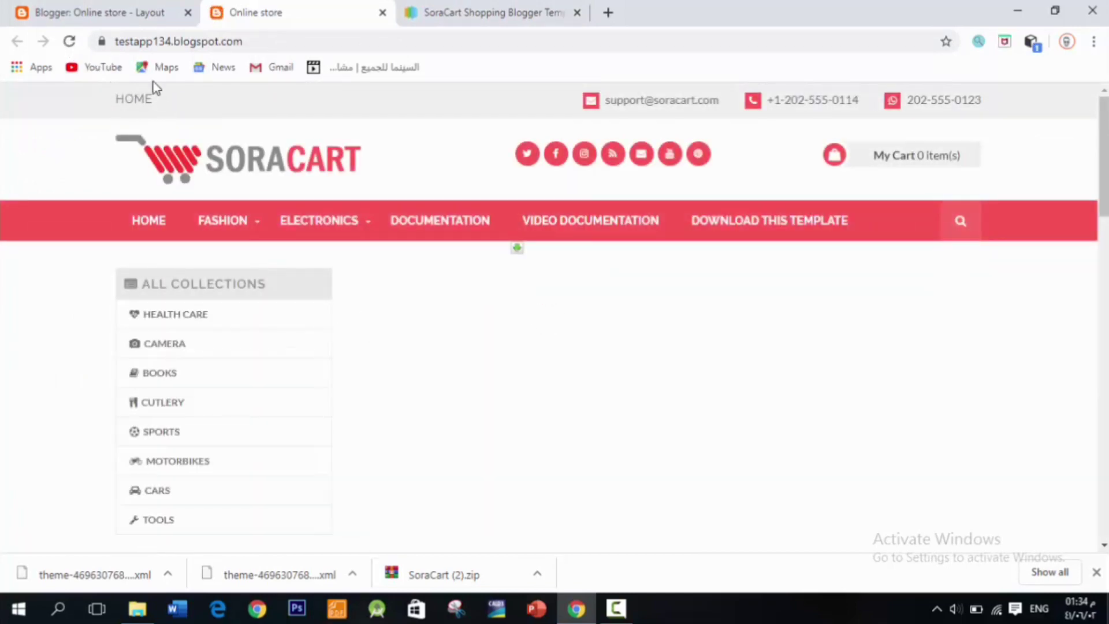
click(155, 9)
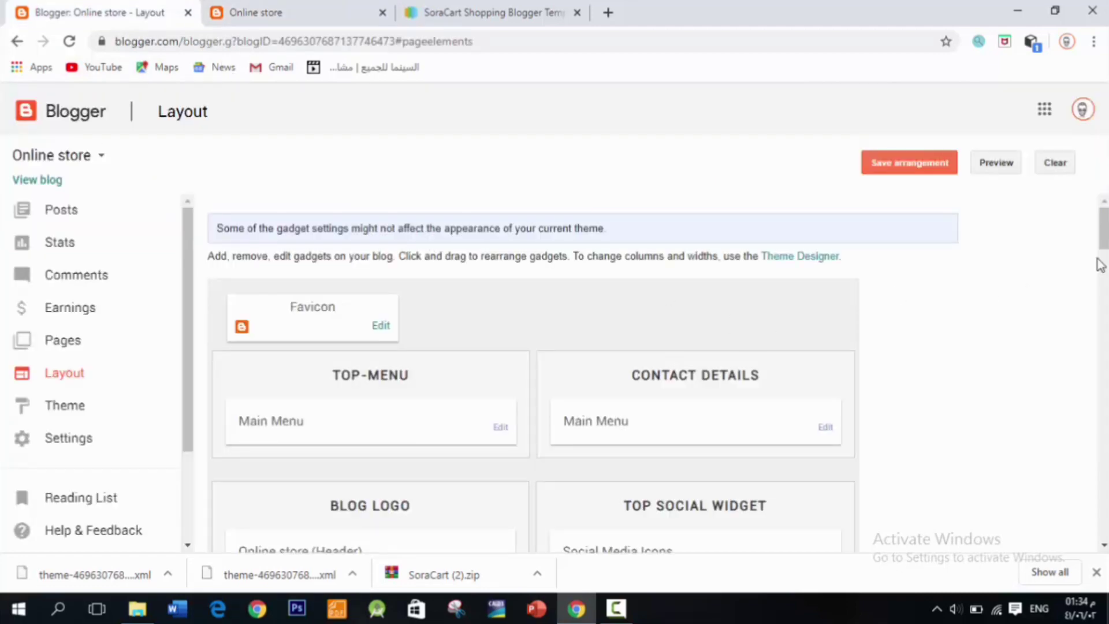
click(346, 8)
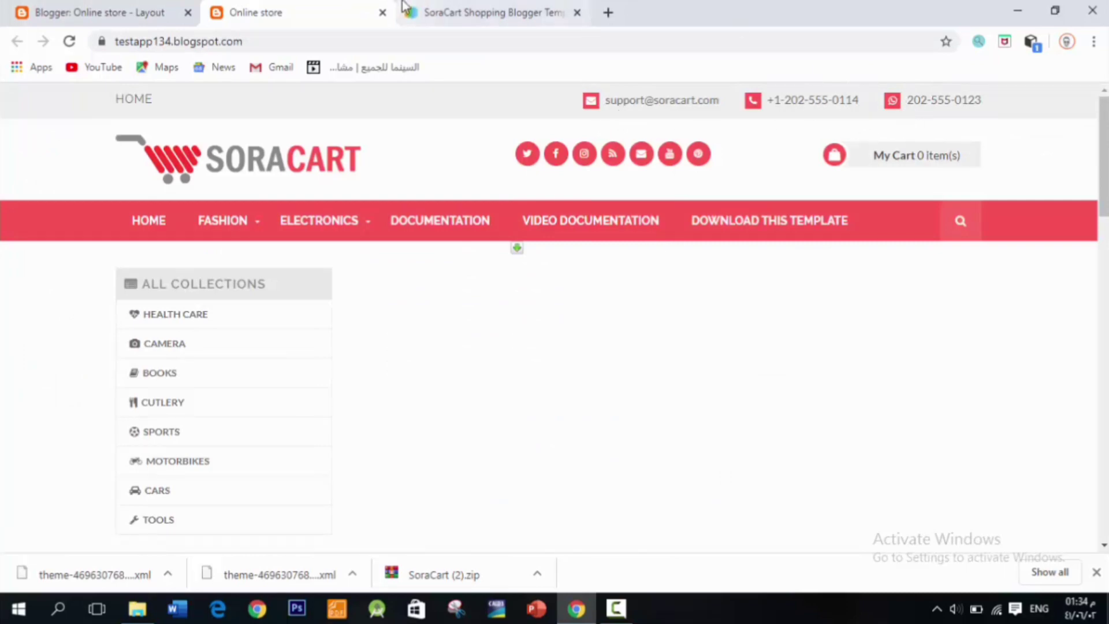
click(93, 12)
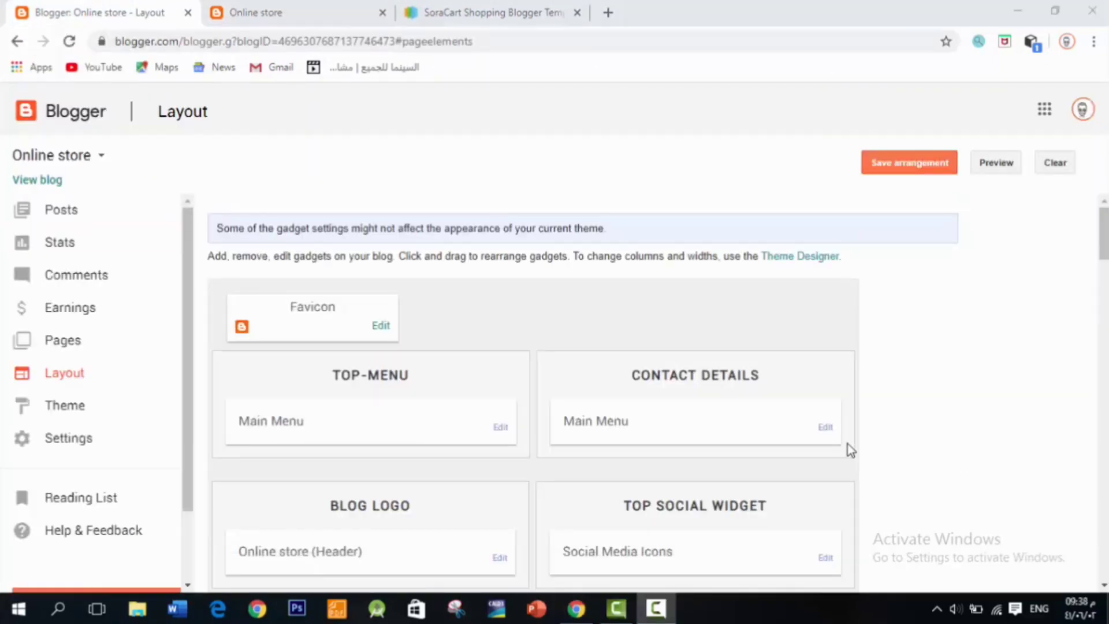
Step: Append the support e-mail address after the icon in Contact Details' first link and save
click(830, 430)
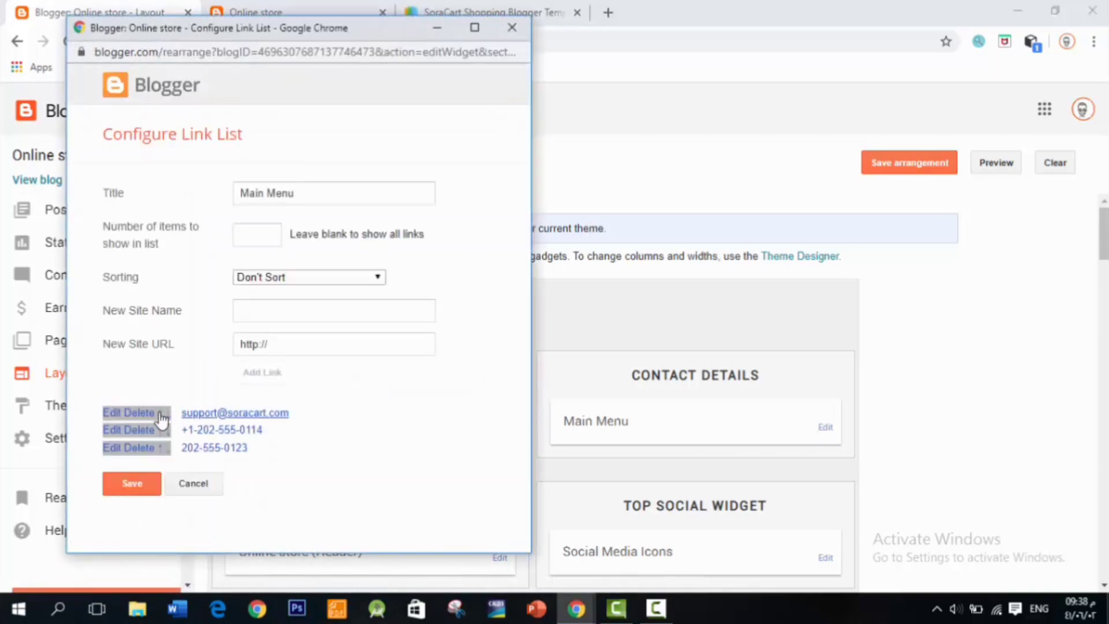
click(114, 414)
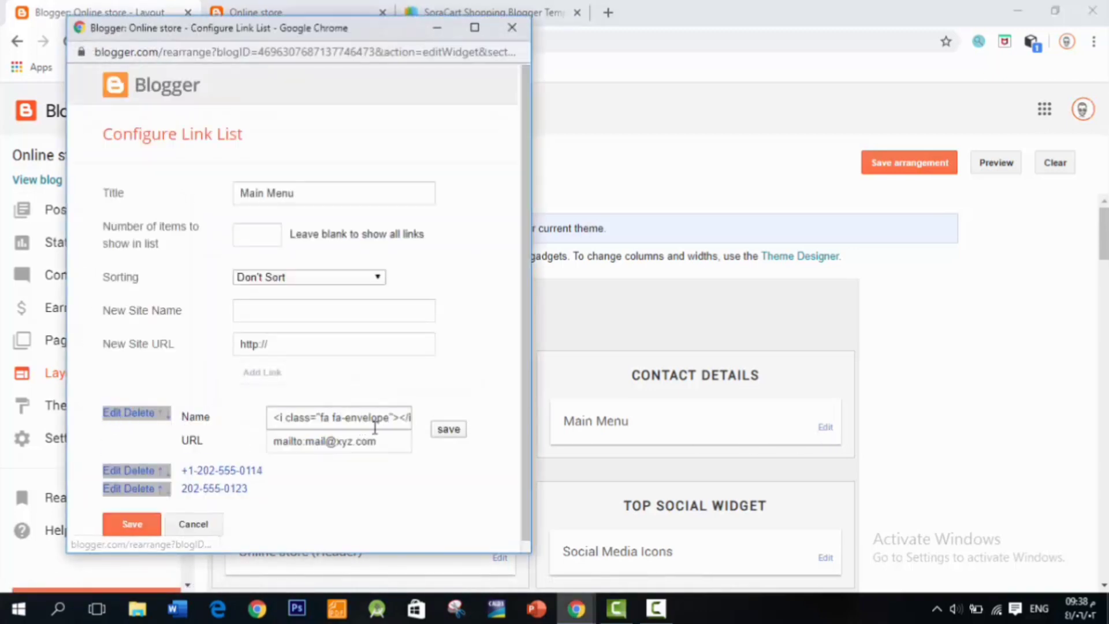
click(387, 418)
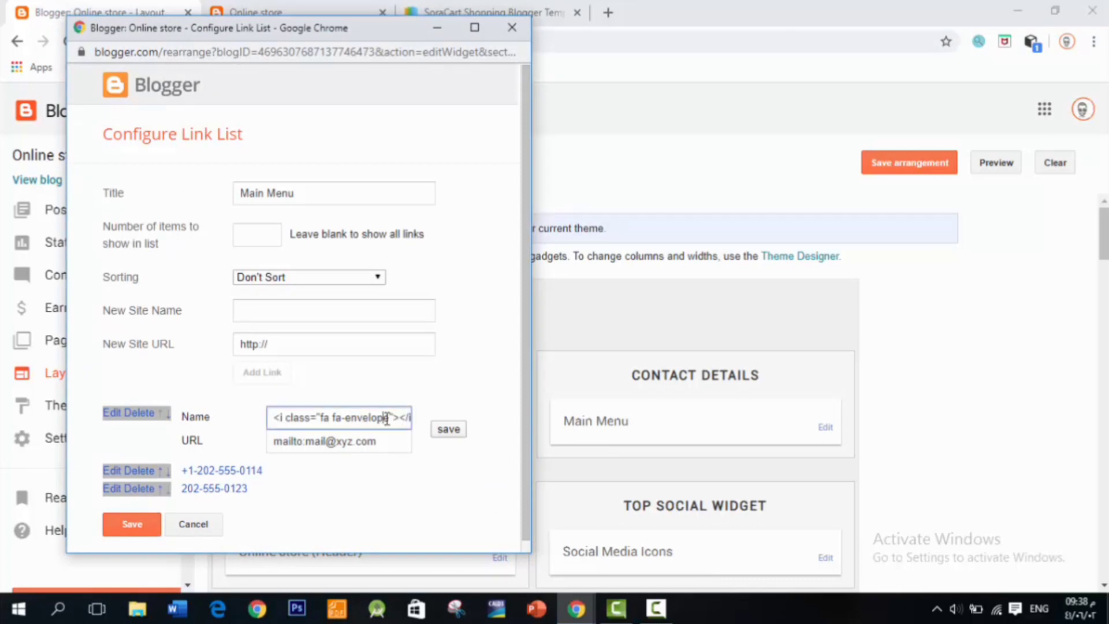
key(End)
key(BackSpace)
key(BackSpace)
key(BackSpace)
key(BackSpace)
key(BackSpace)
key(BackSpace)
key(BackSpace)
key(BackSpace)
key(BackSpace)
key(BackSpace)
key(BackSpace)
key(BackSpace)
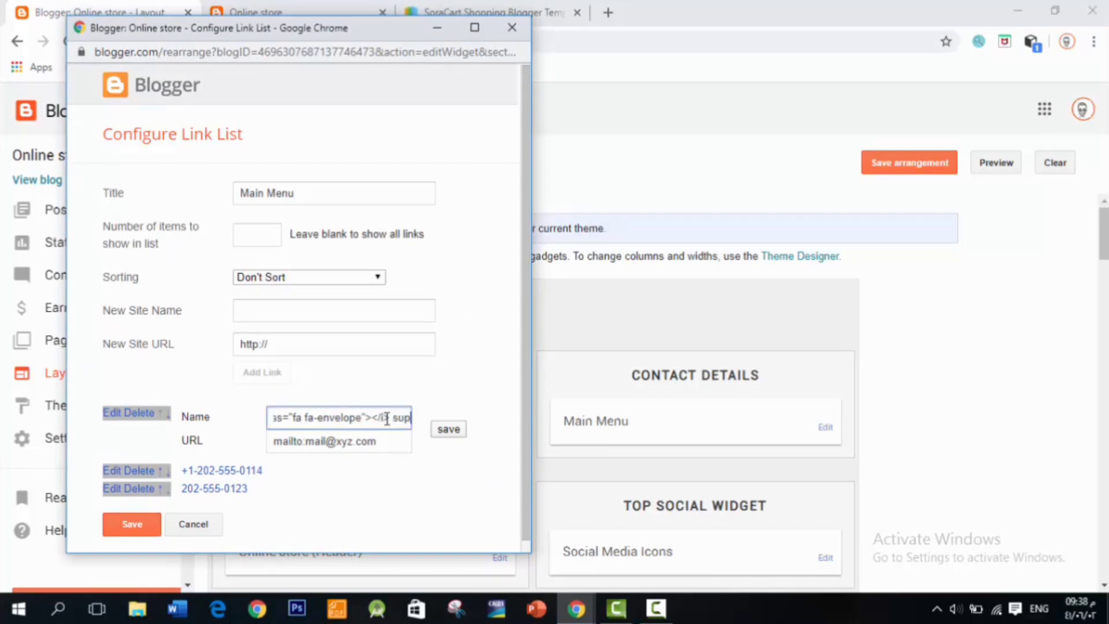
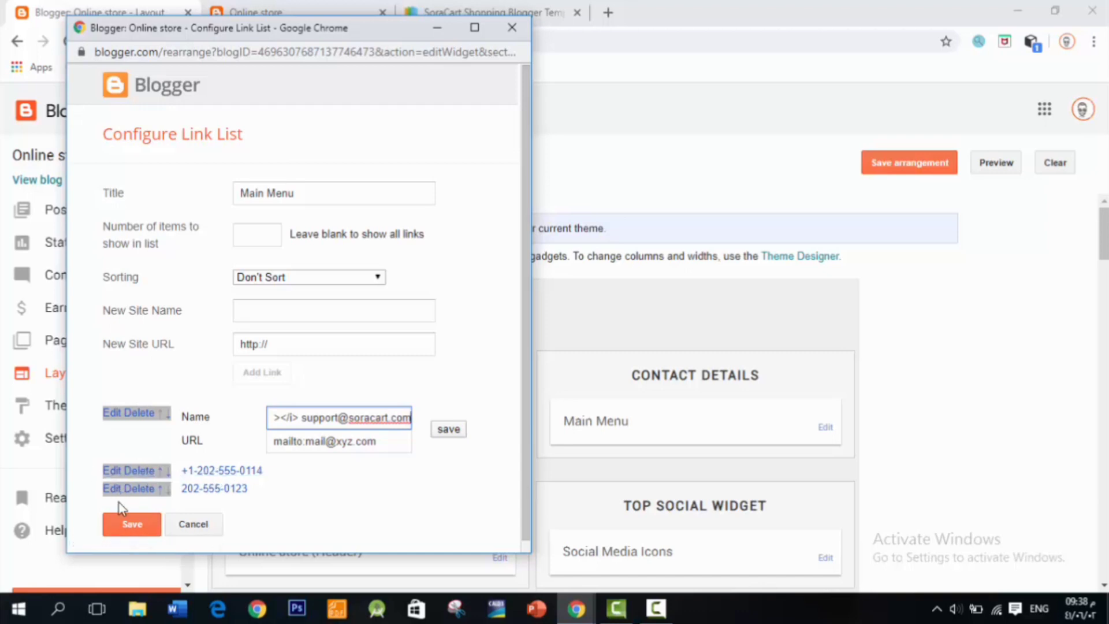
click(116, 474)
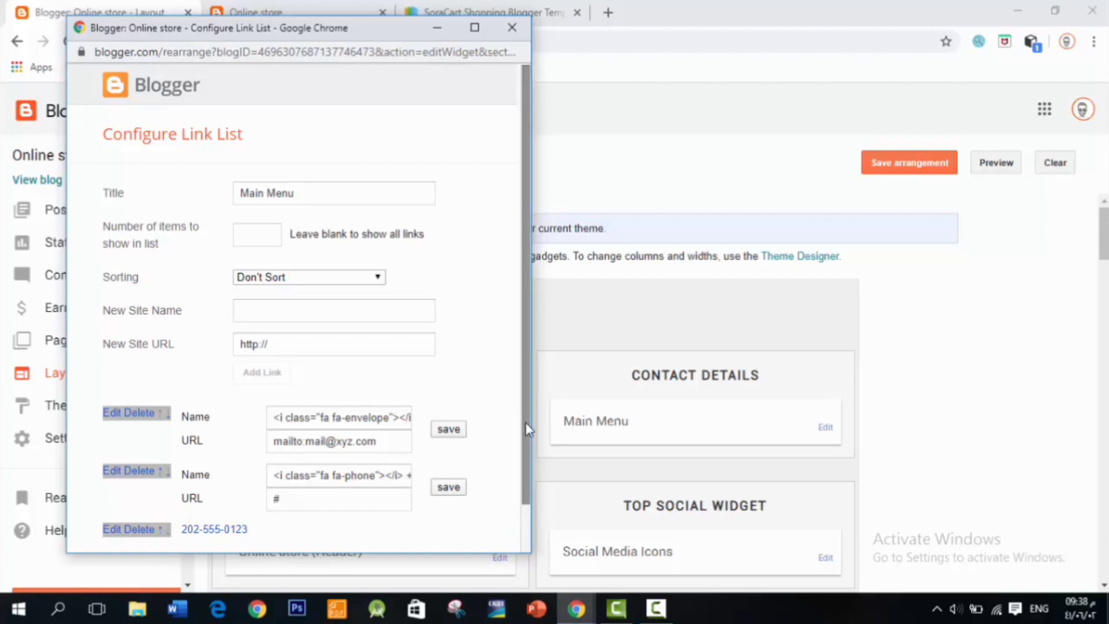
scroll(527, 429, down, 1)
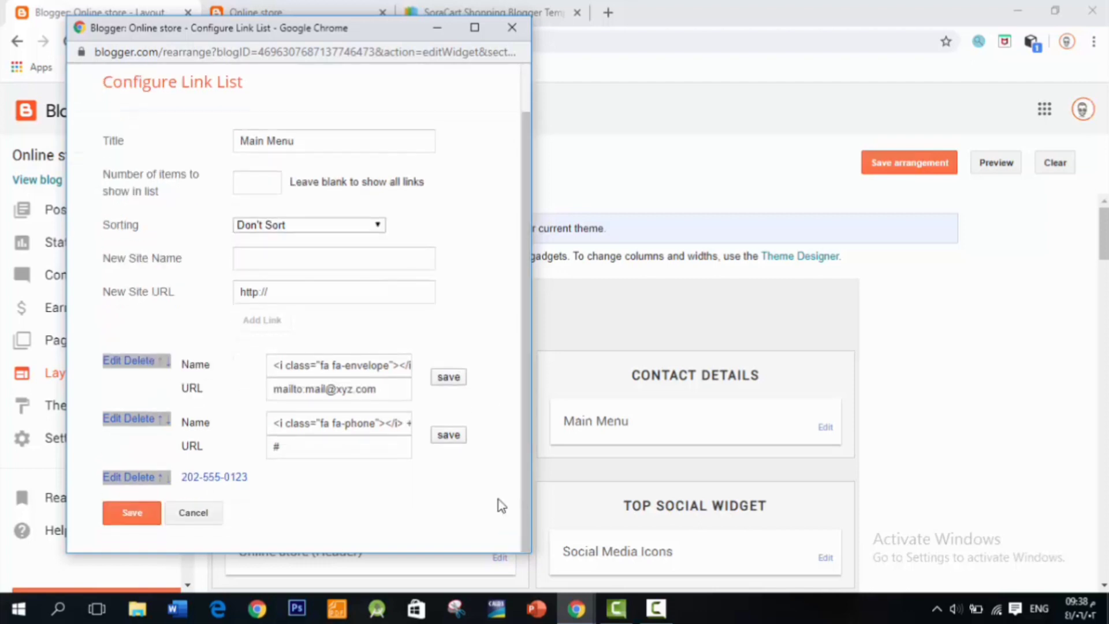
click(115, 514)
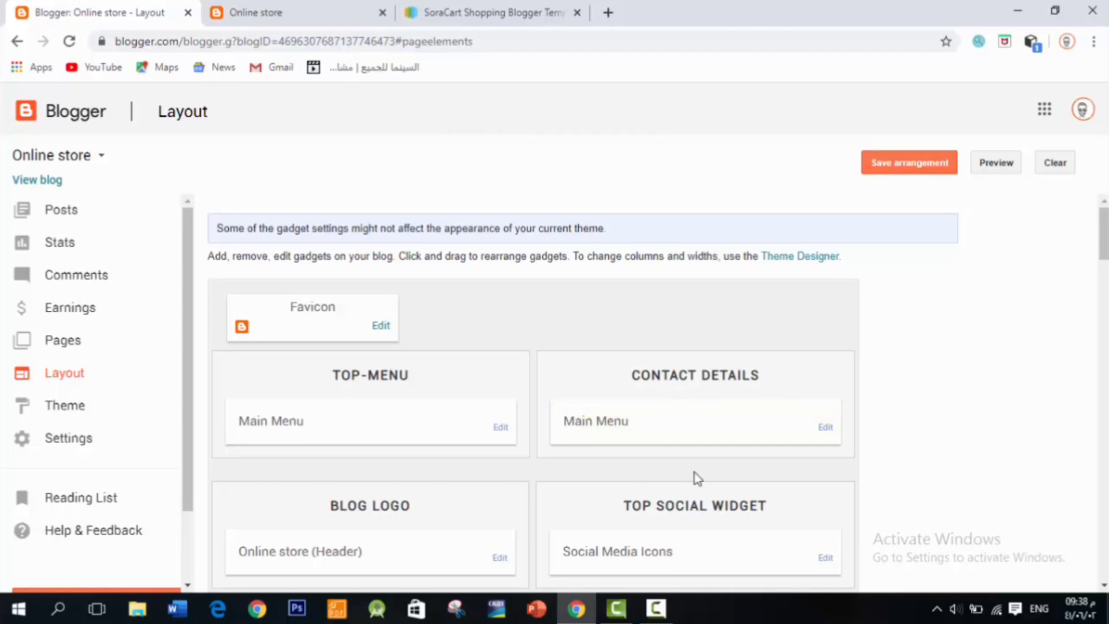
click(316, 11)
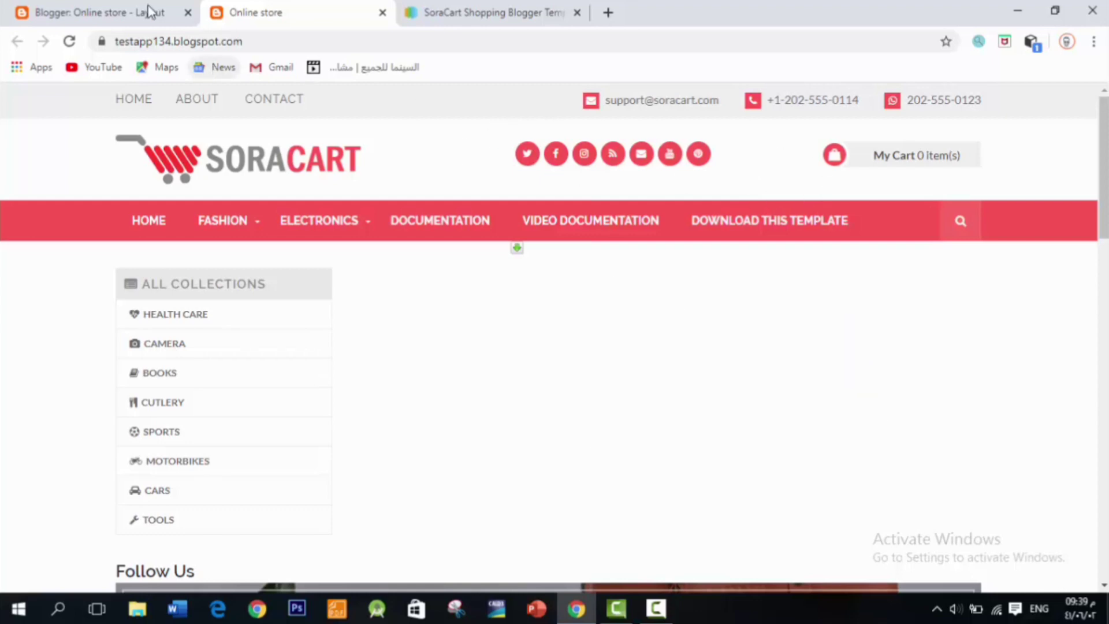
click(127, 10)
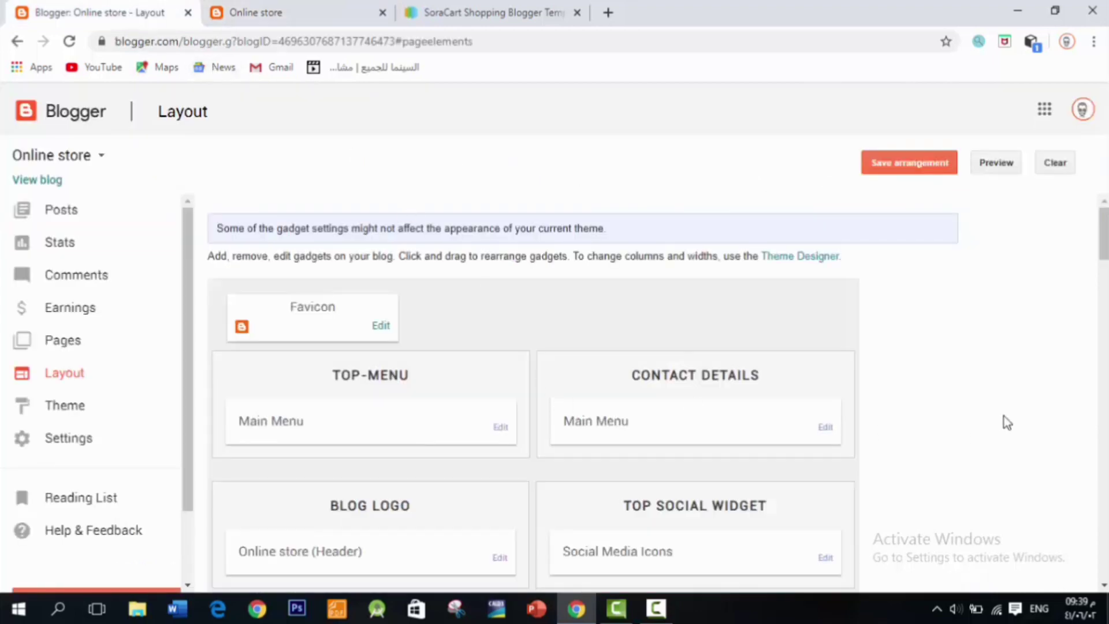
scroll(930, 420, down, 2)
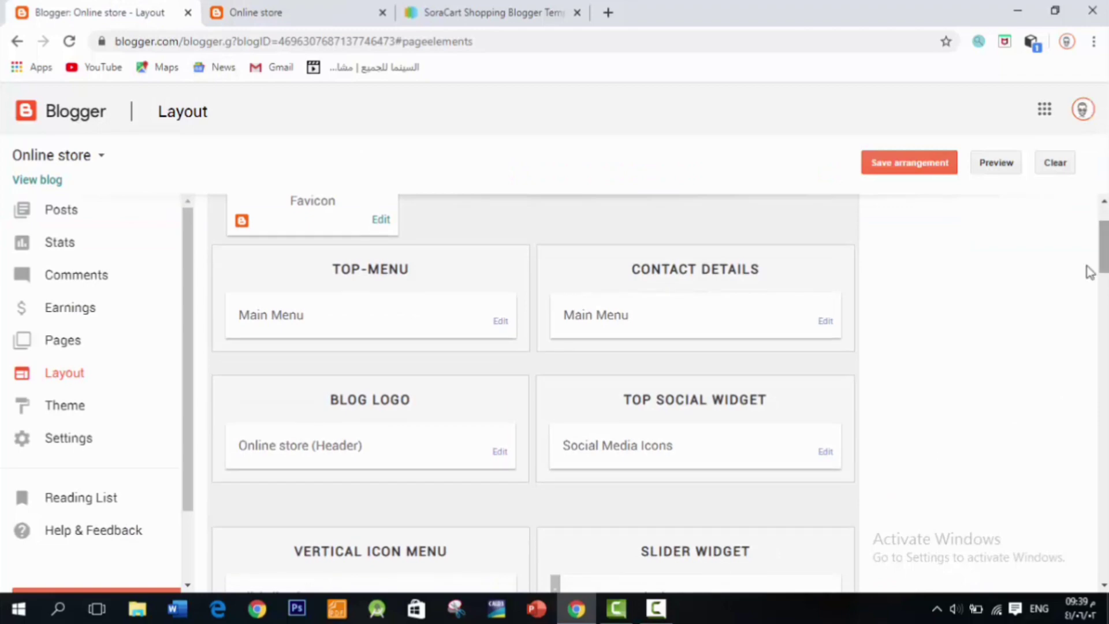
Step: Remove the facebook link from Social Media Icons by emptying its URL, then save the list
click(825, 451)
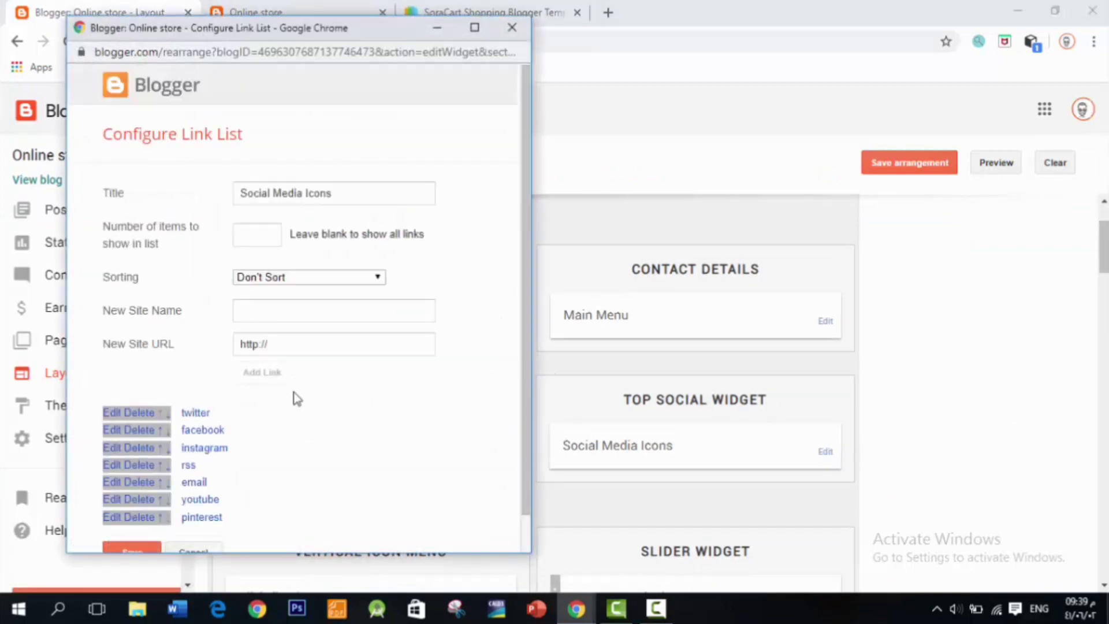
click(113, 429)
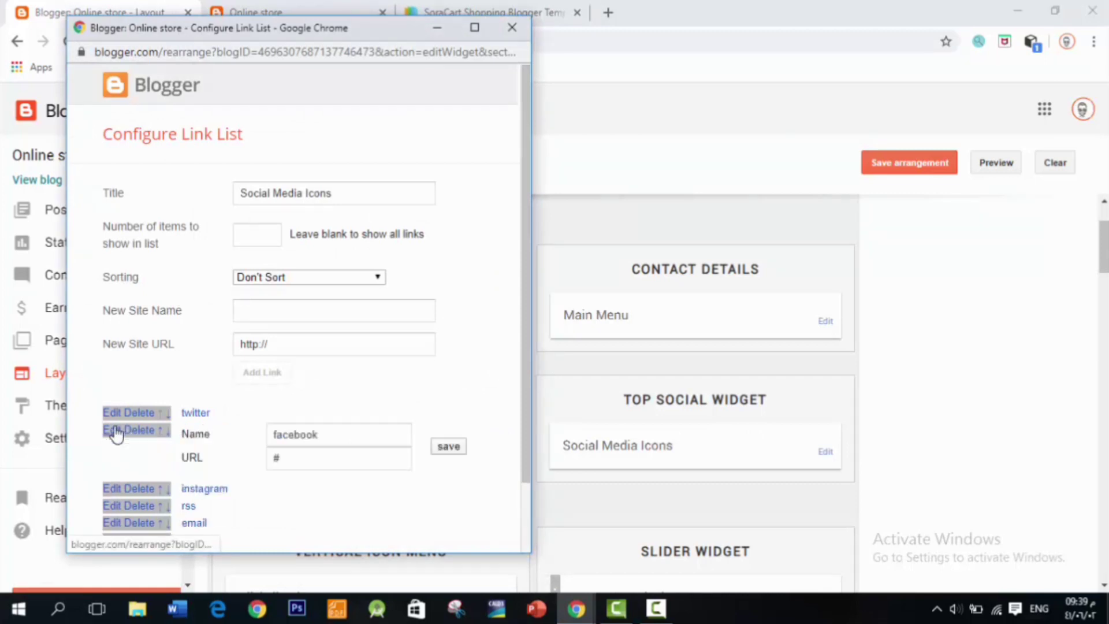
click(318, 456)
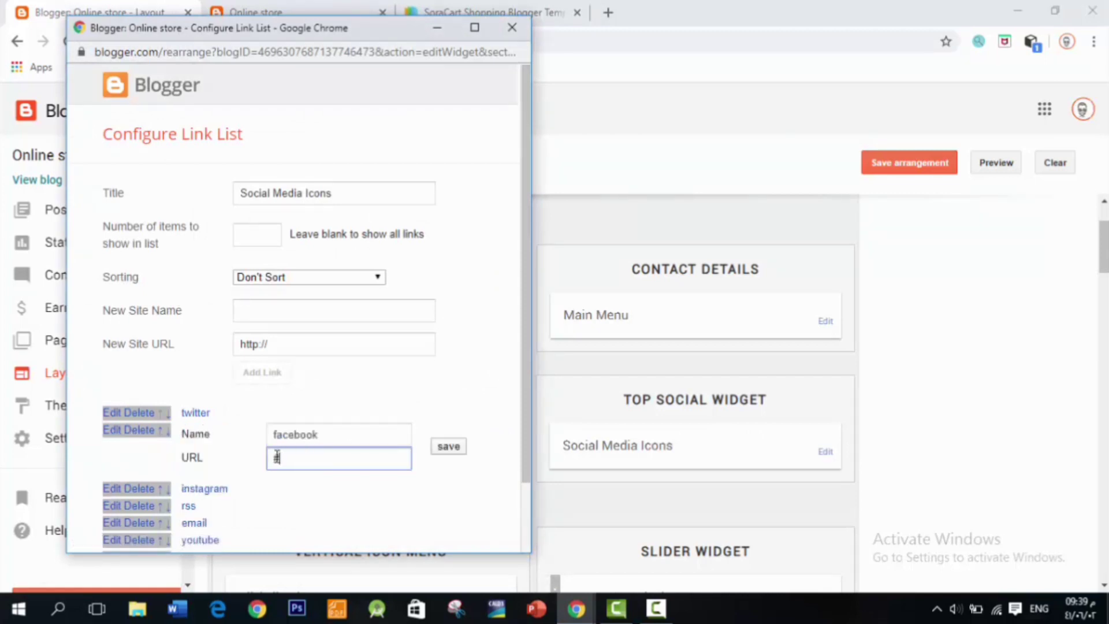
click(449, 446)
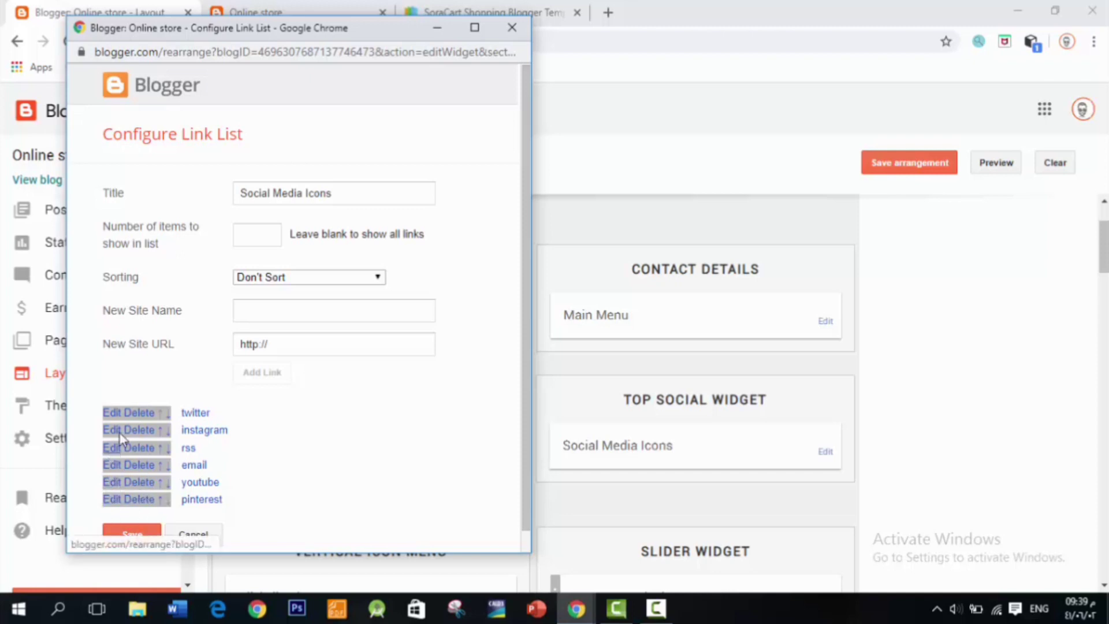
click(302, 339)
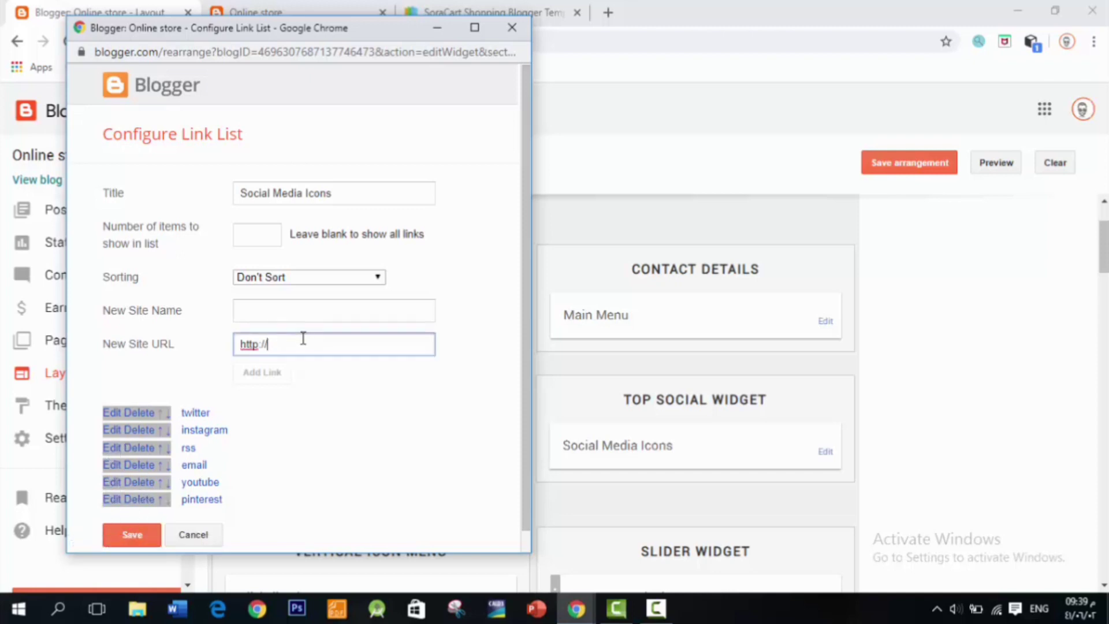
click(276, 300)
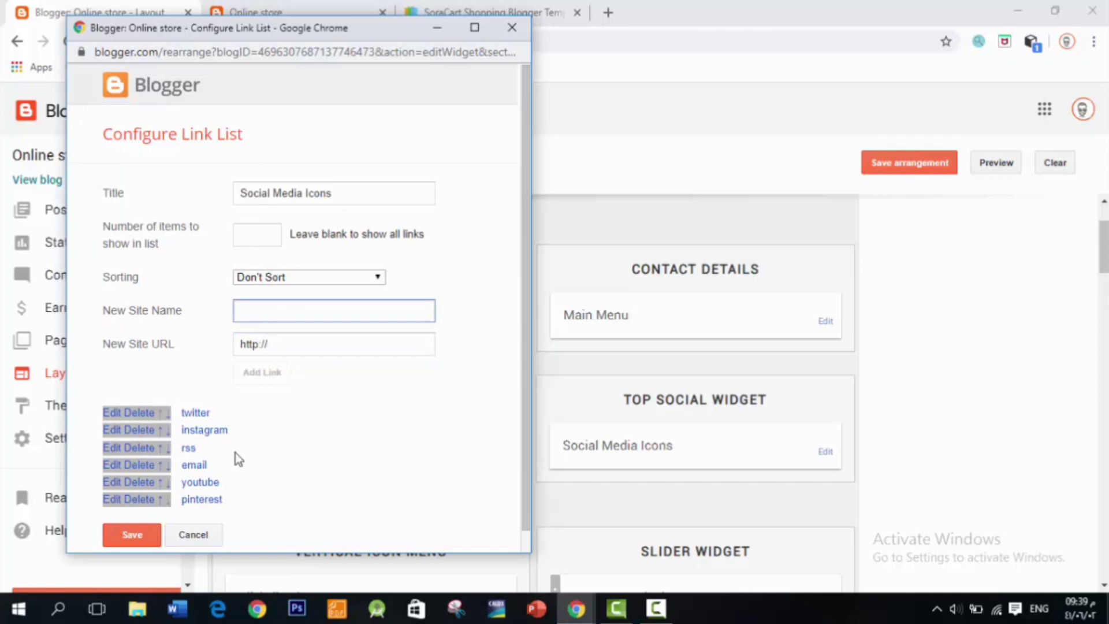
click(127, 536)
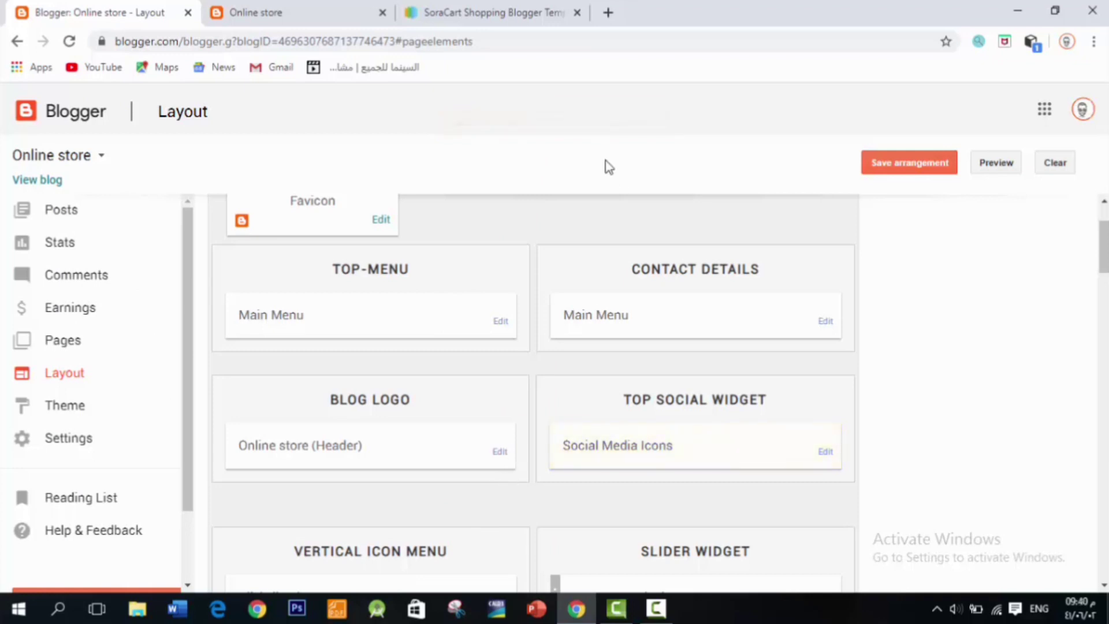
Step: After checking the storefront, save the Blog Logo header gadget showing the SoraCart logo image
click(337, 7)
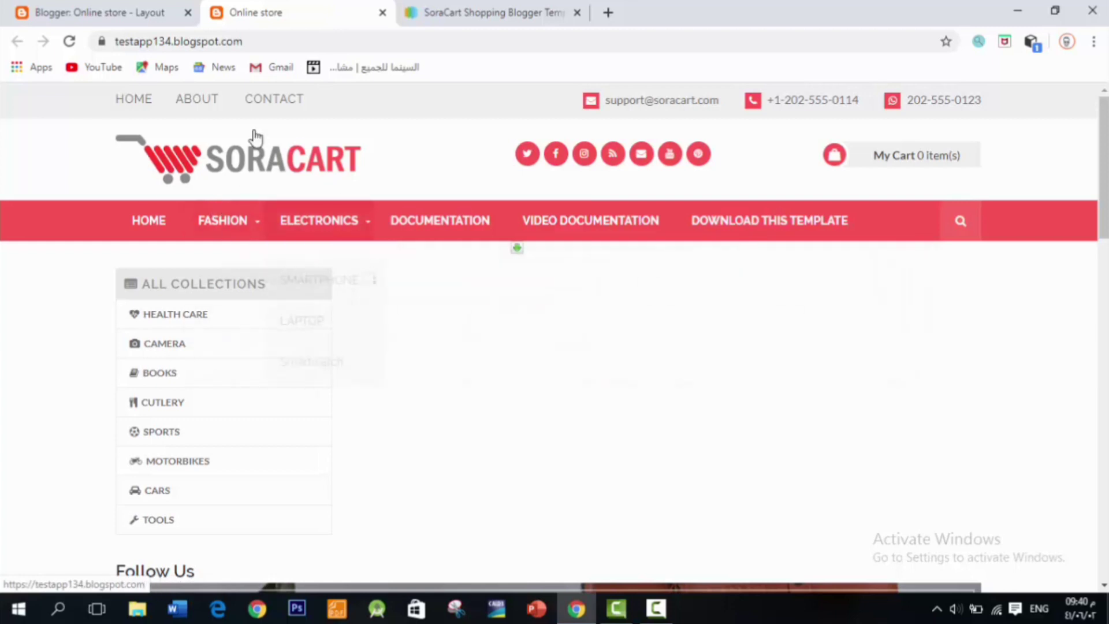
click(128, 8)
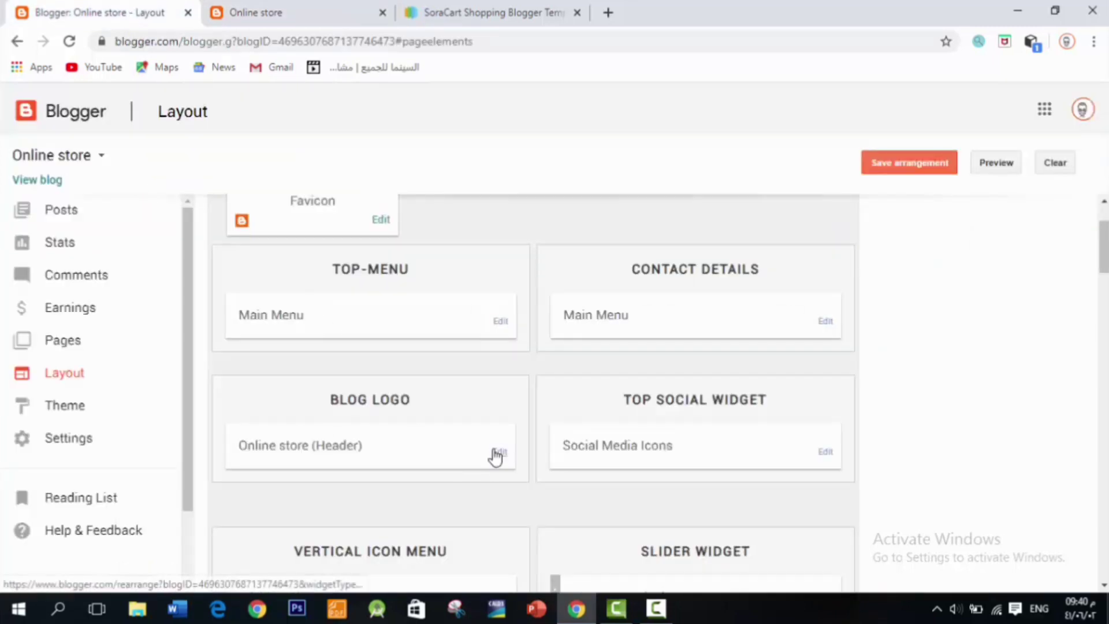
click(496, 454)
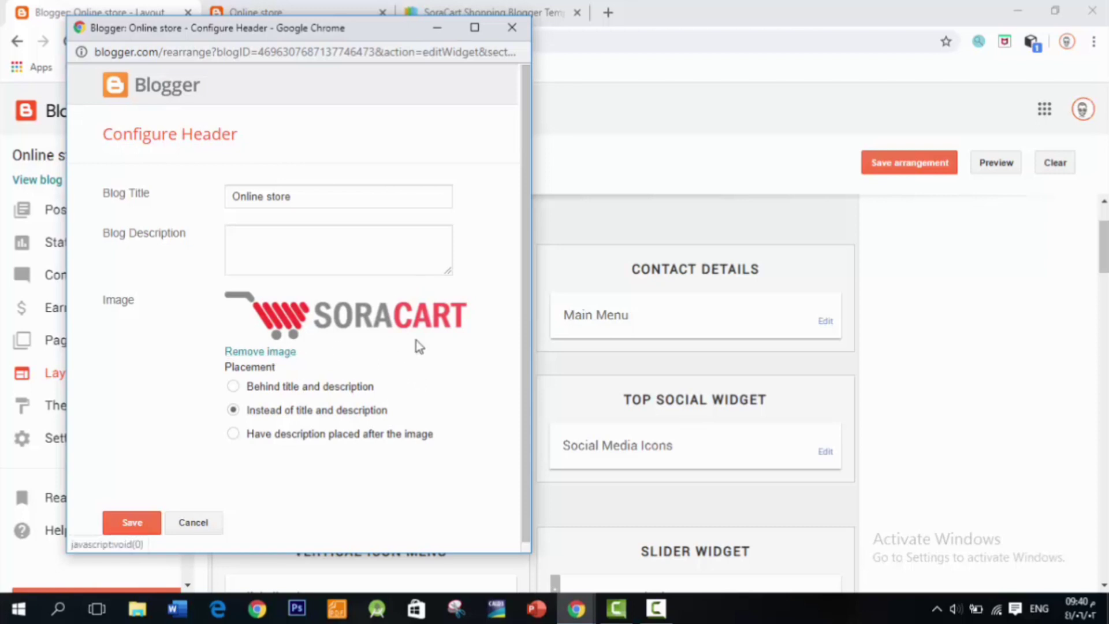
click(141, 522)
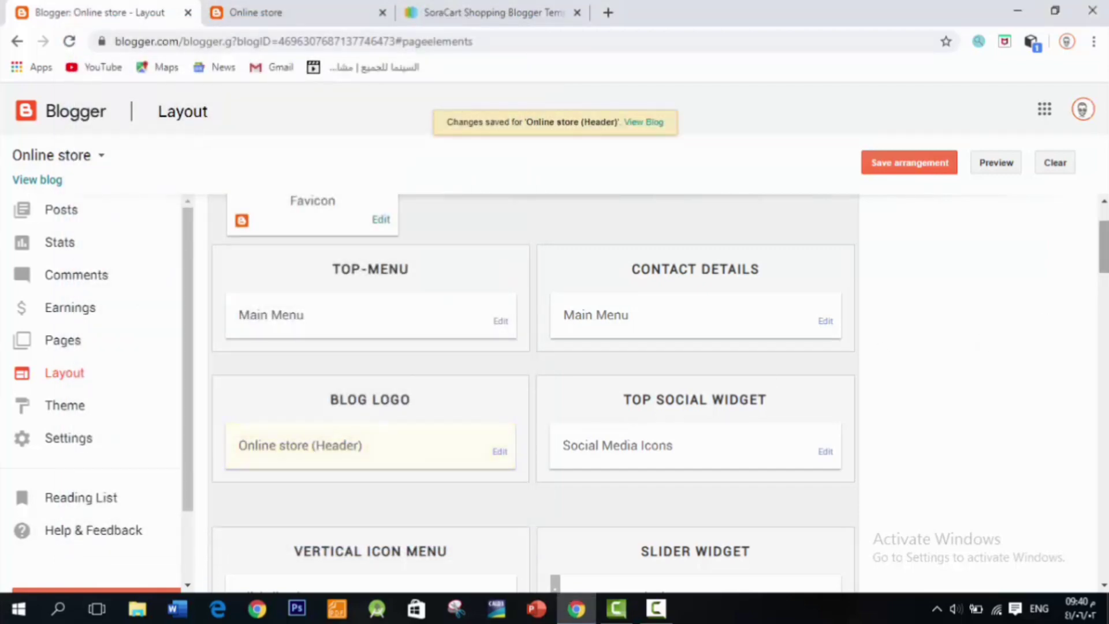
scroll(533, 392, down, 2)
scroll(532, 393, down, 2)
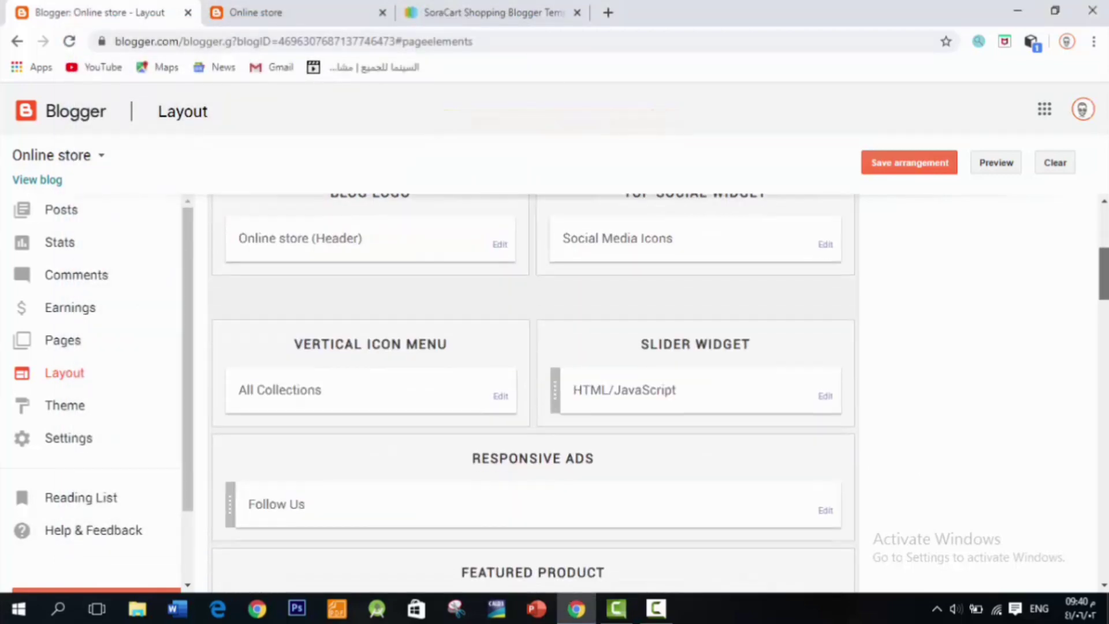
scroll(532, 393, down, 12)
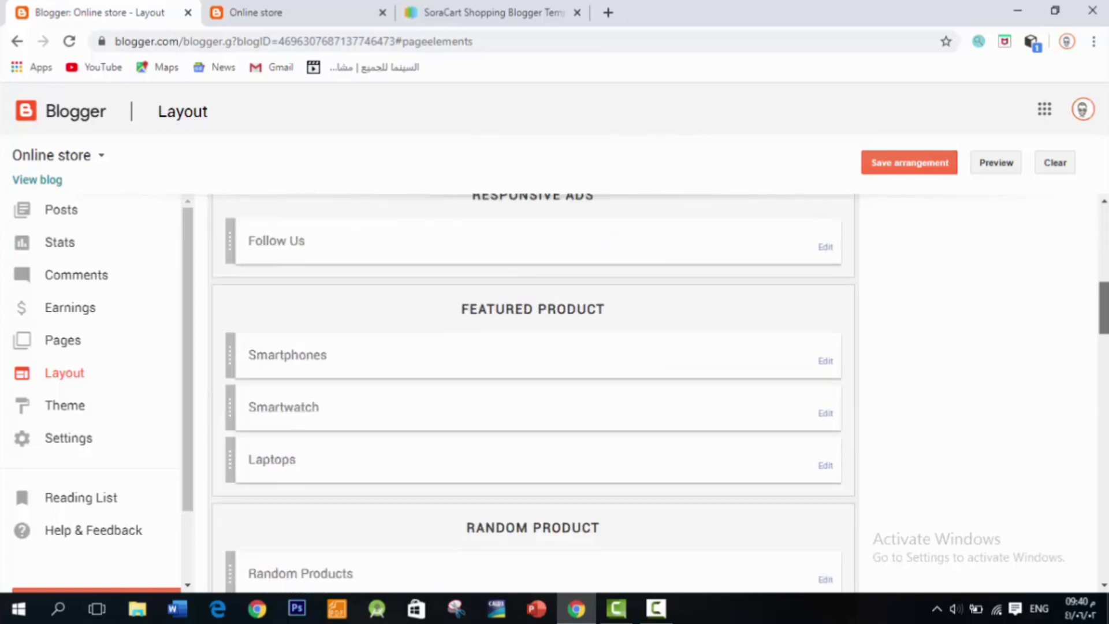
scroll(533, 392, down, 5)
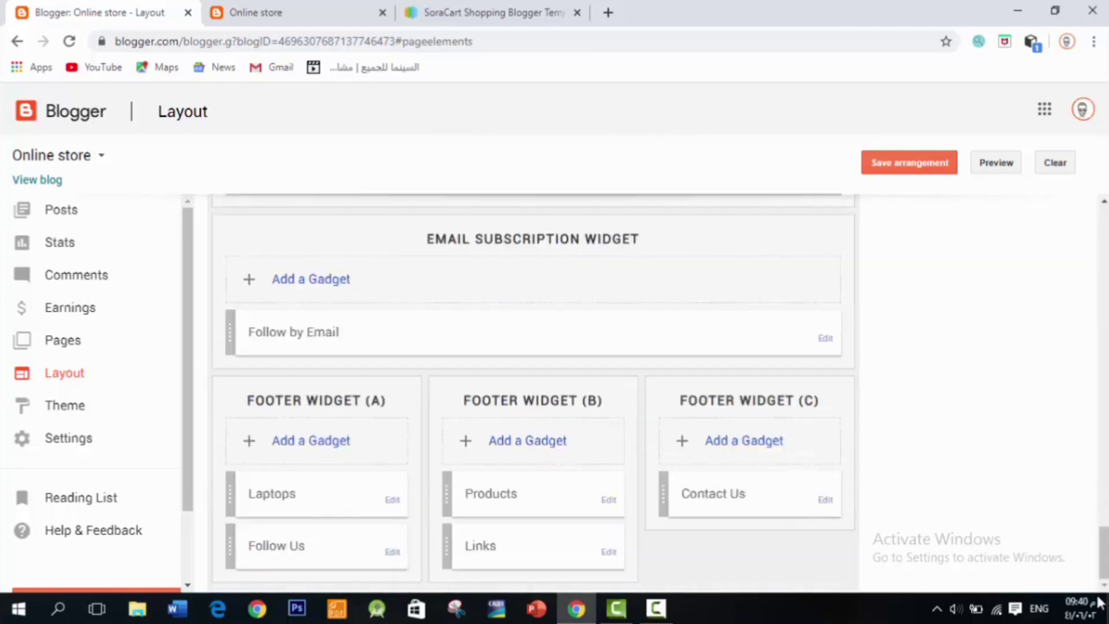
click(334, 15)
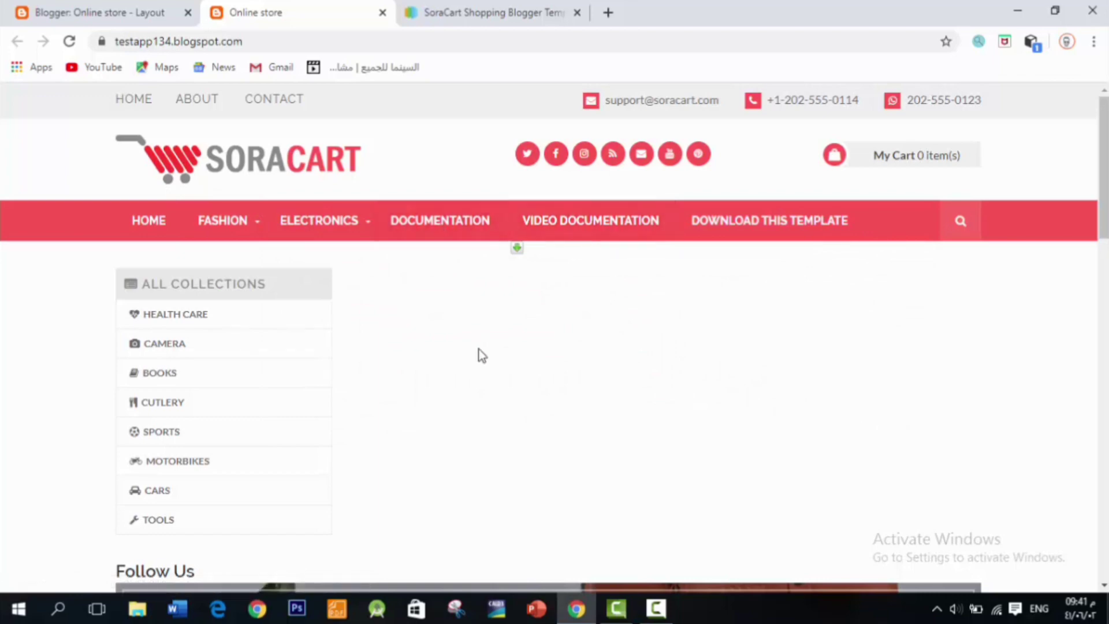
click(485, 238)
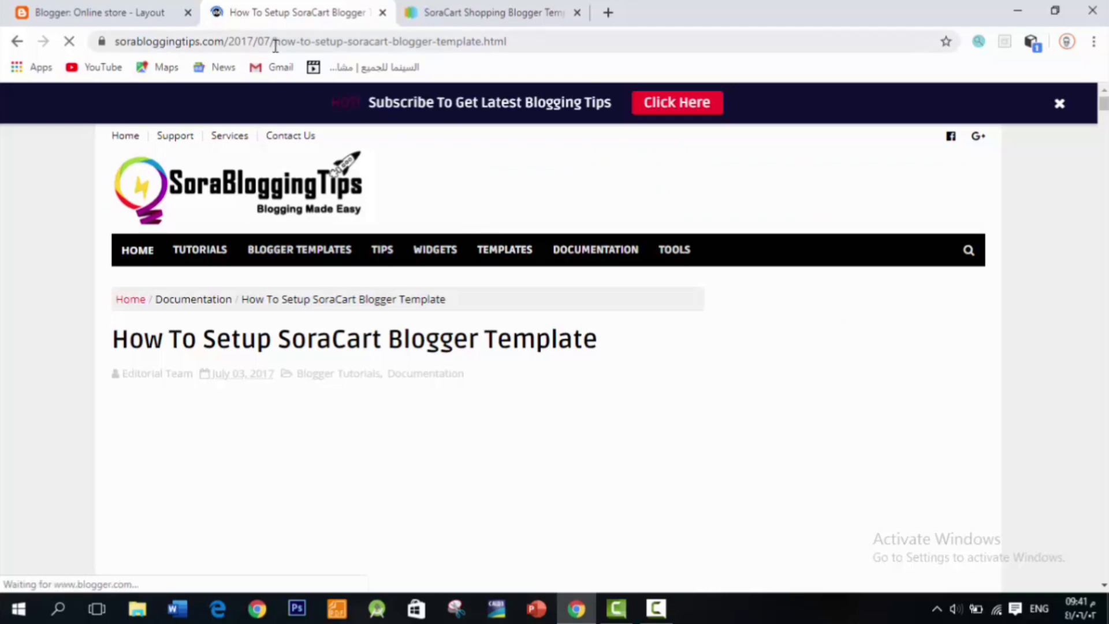
click(17, 41)
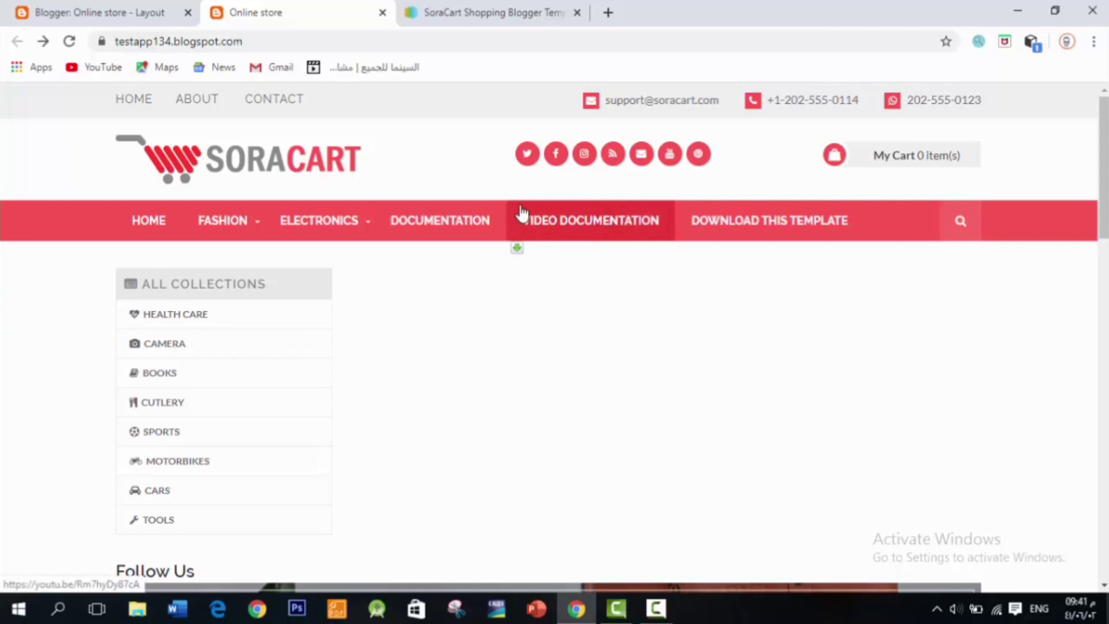
click(139, 9)
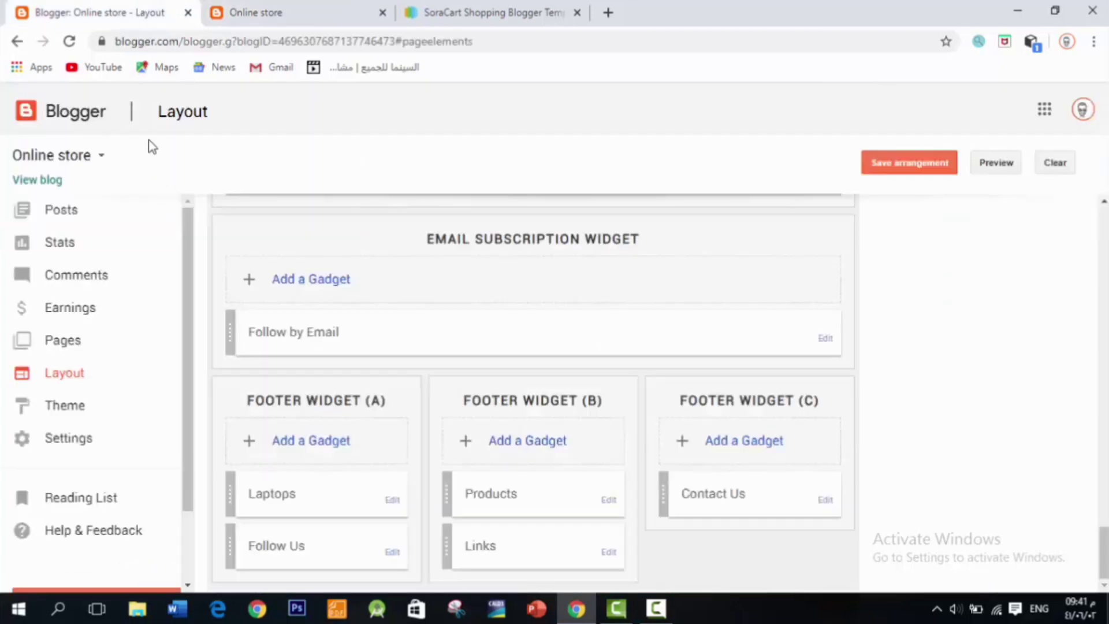
Step: Open the SoraCart theme's HTML editor with a code search box, then view the live store blog
click(99, 400)
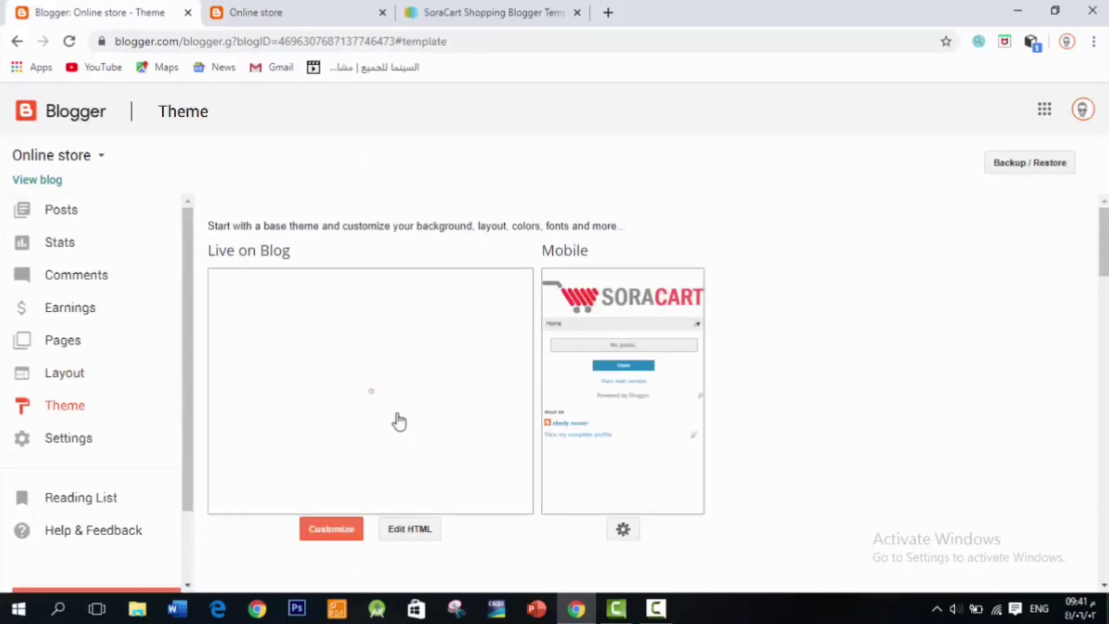
click(396, 532)
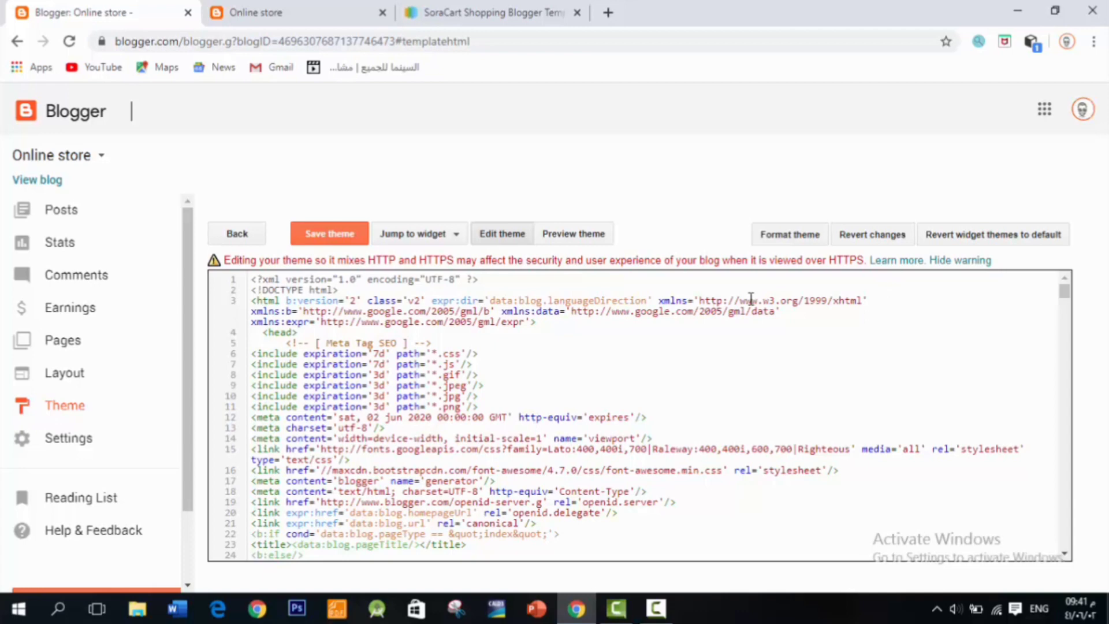
key(ctrl+f)
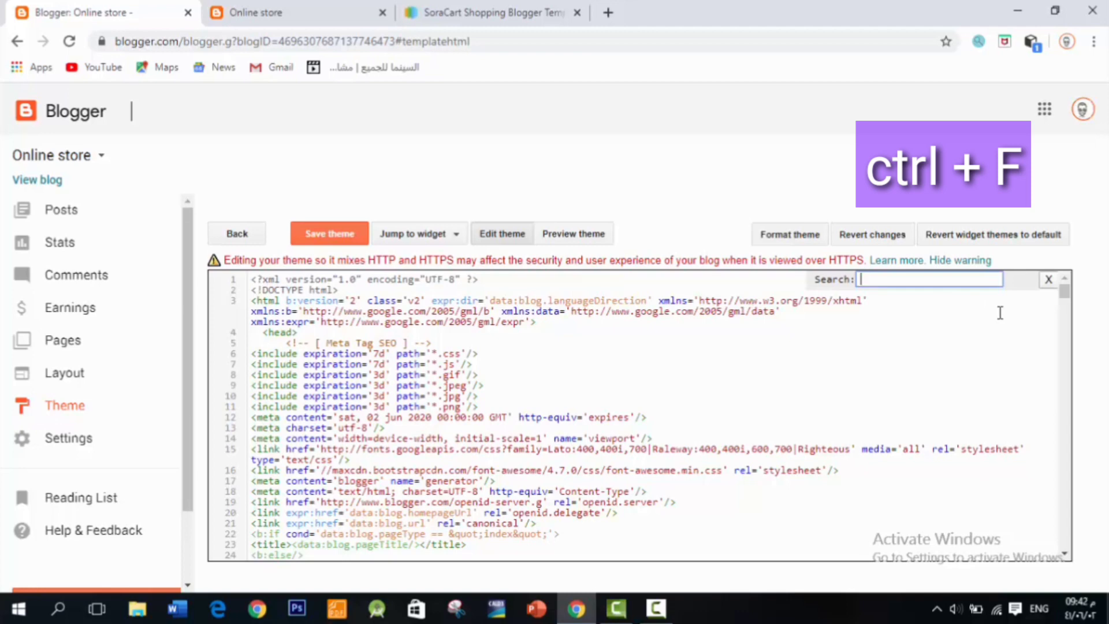
click(365, 7)
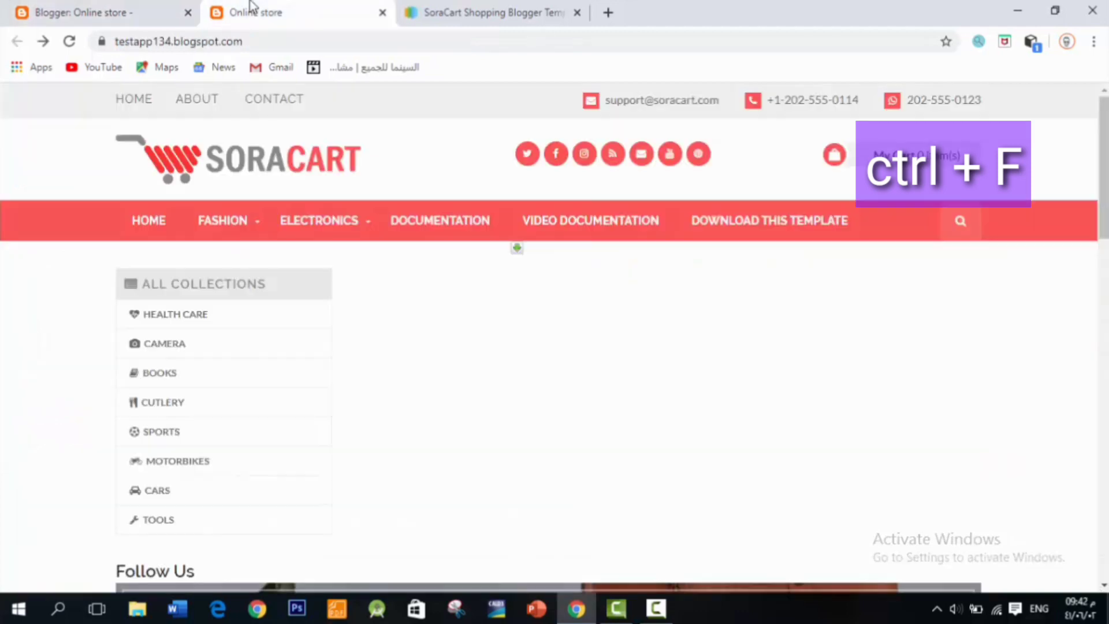
Step: Correct the misspelled theme code search to 'documentation' and run it, checking the live store menu
click(112, 19)
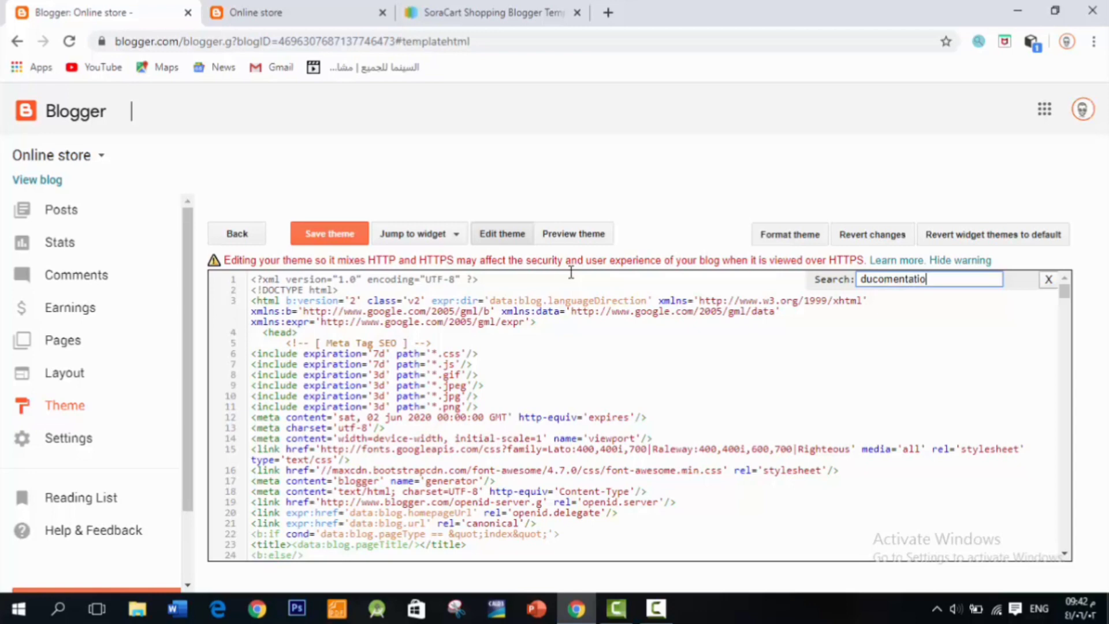
key(Return)
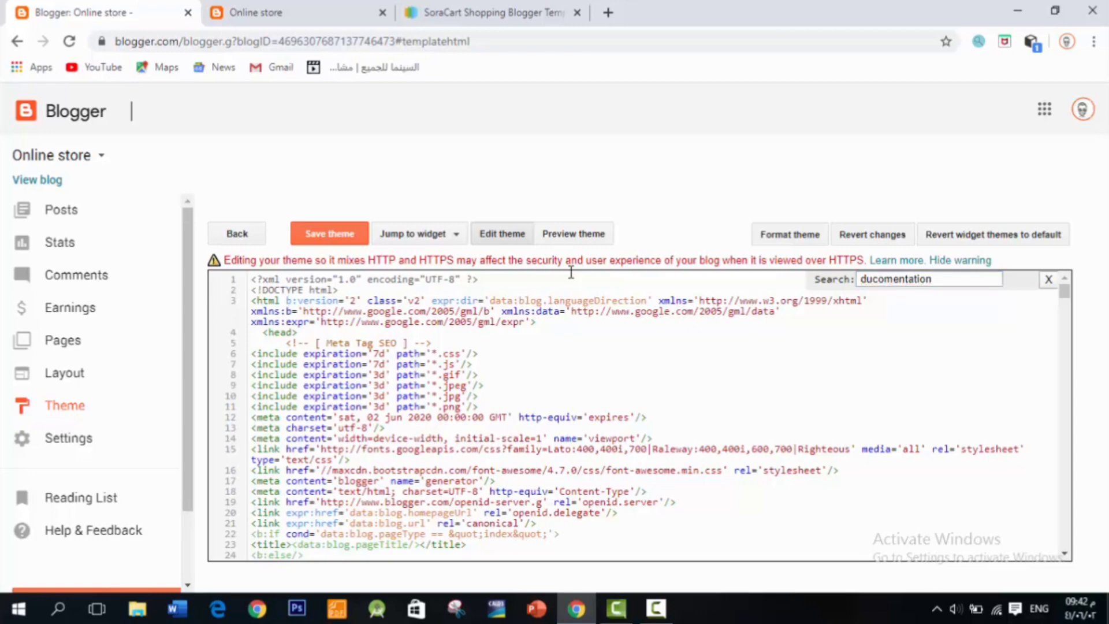
click(940, 278)
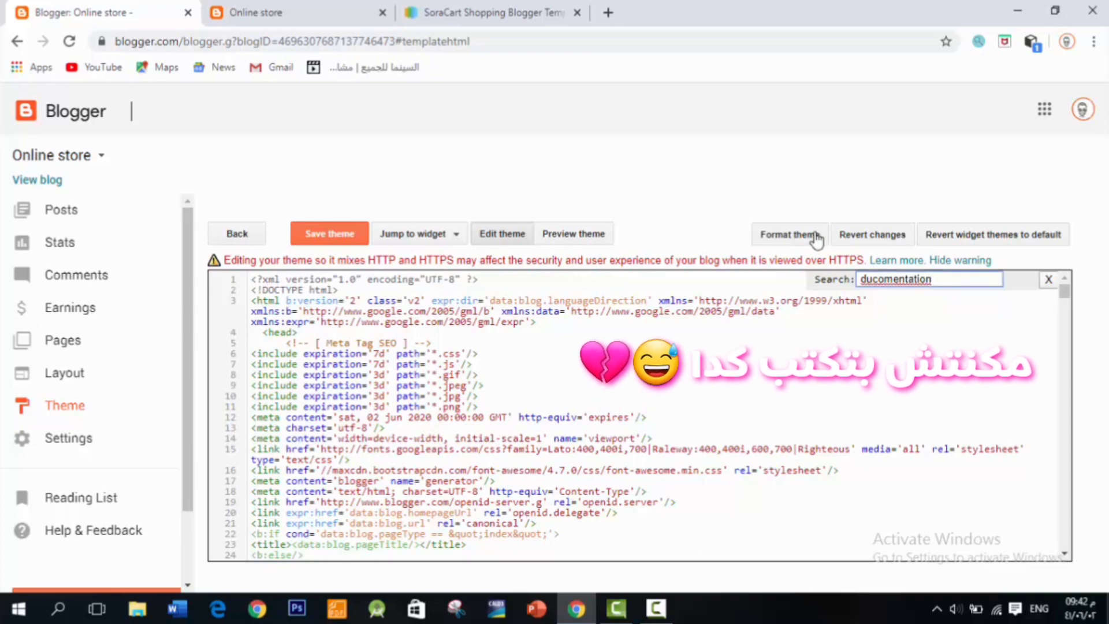
click(295, 8)
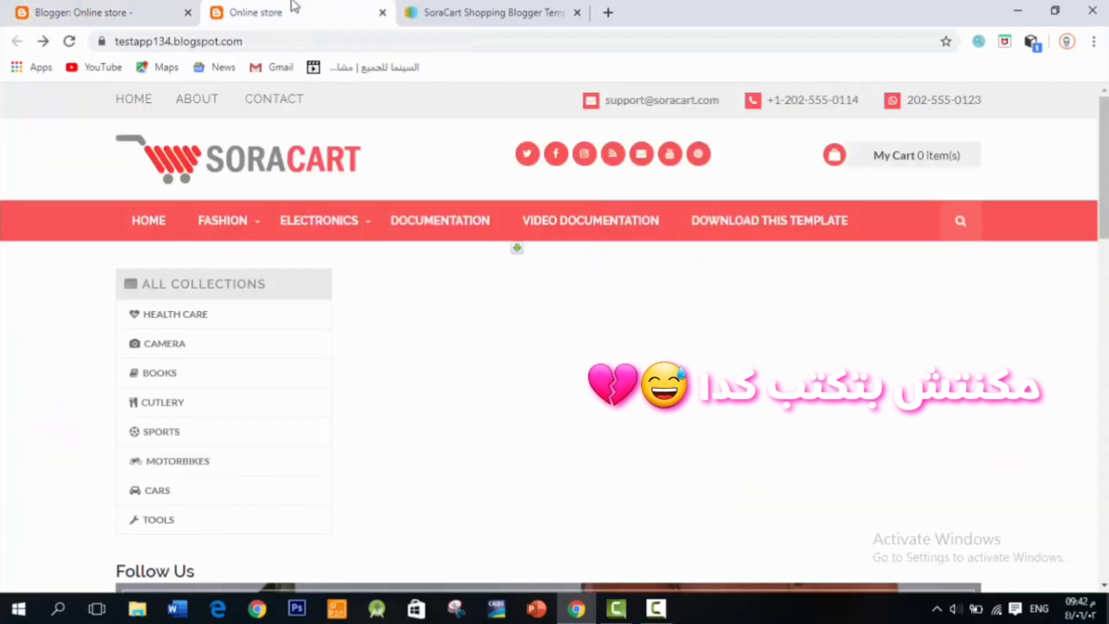
click(87, 12)
key(BackSpace)
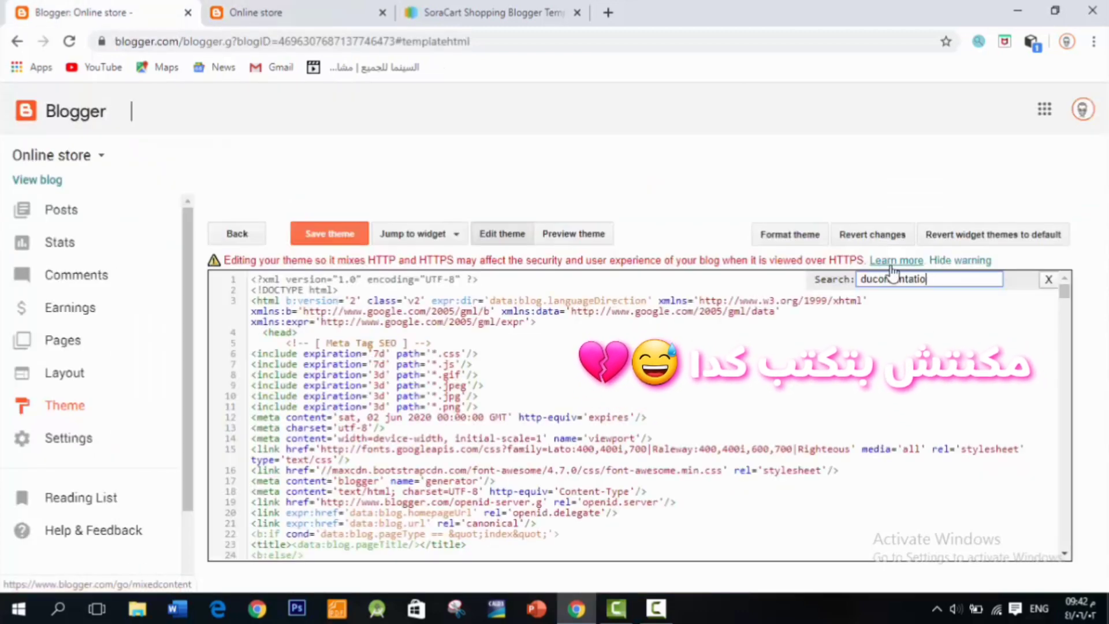
key(BackSpace)
key(BackSpace)
key(BackSpace)
key(BackSpace)
key(BackSpace)
key(BackSpace)
key(BackSpace)
key(BackSpace)
key(BackSpace)
key(BackSpace)
key(BackSpace)
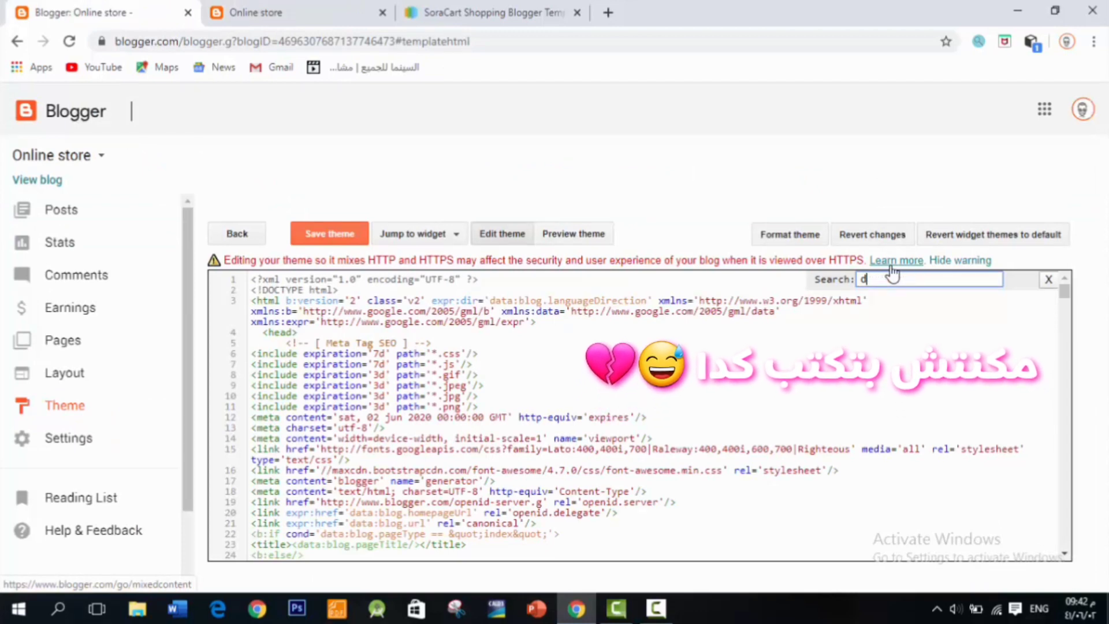
text(o)
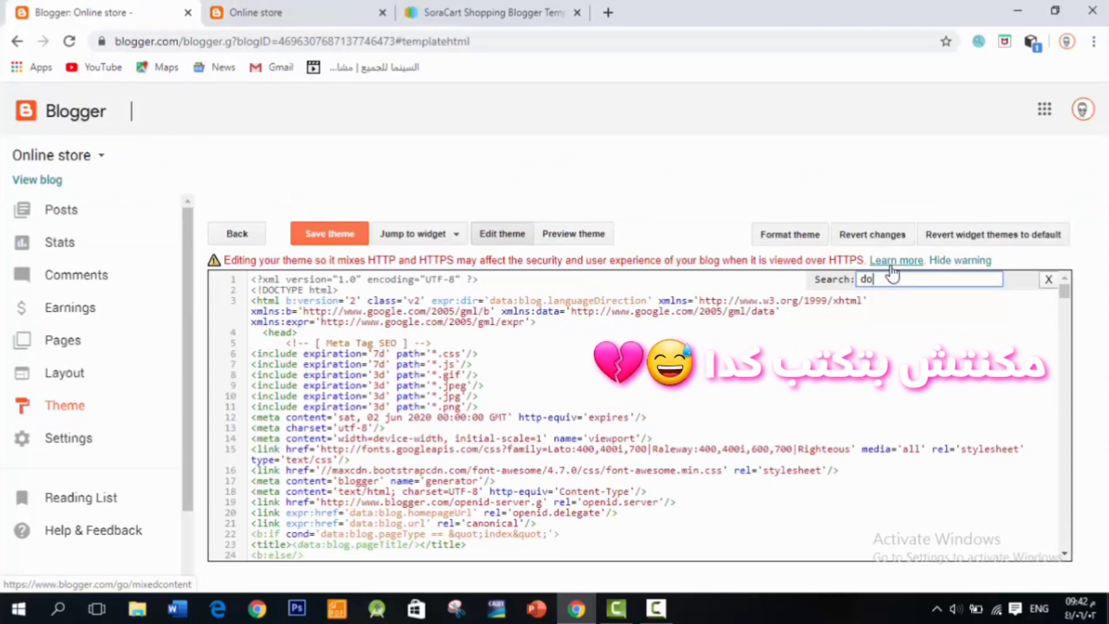
text(cu)
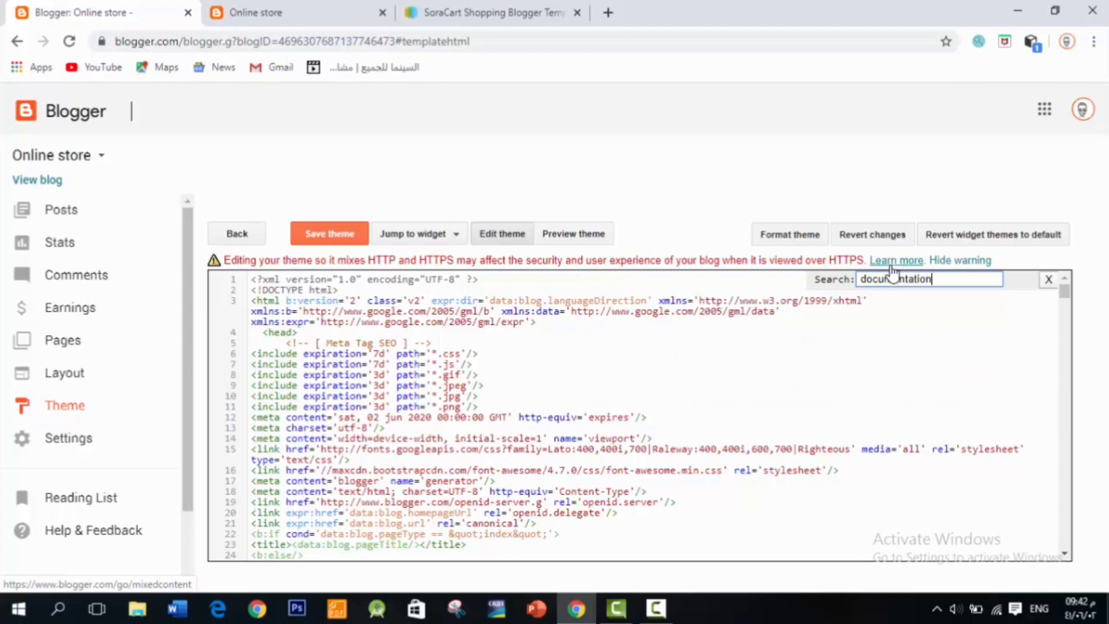
text(mentation)
key(Return)
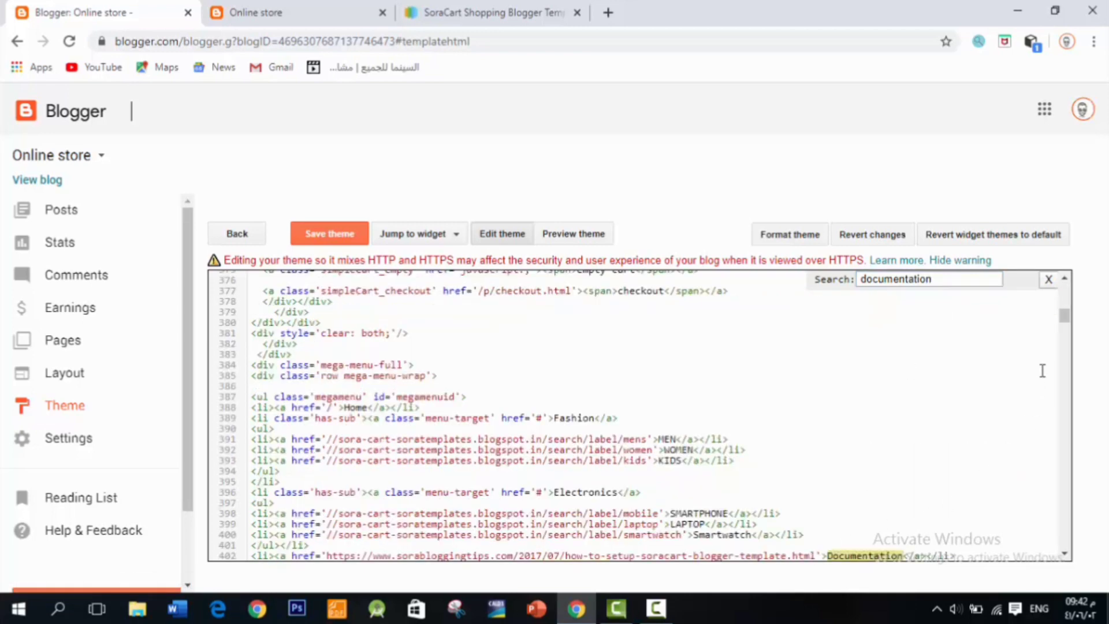
Step: Place the caret on the Documentation menu link at line 402 and work through the lines below it
click(687, 555)
key(End)
key(Return)
text(<li><a href='https://youtu.be/Rm7hyDy87cA'>Video Documentation</a></li>)
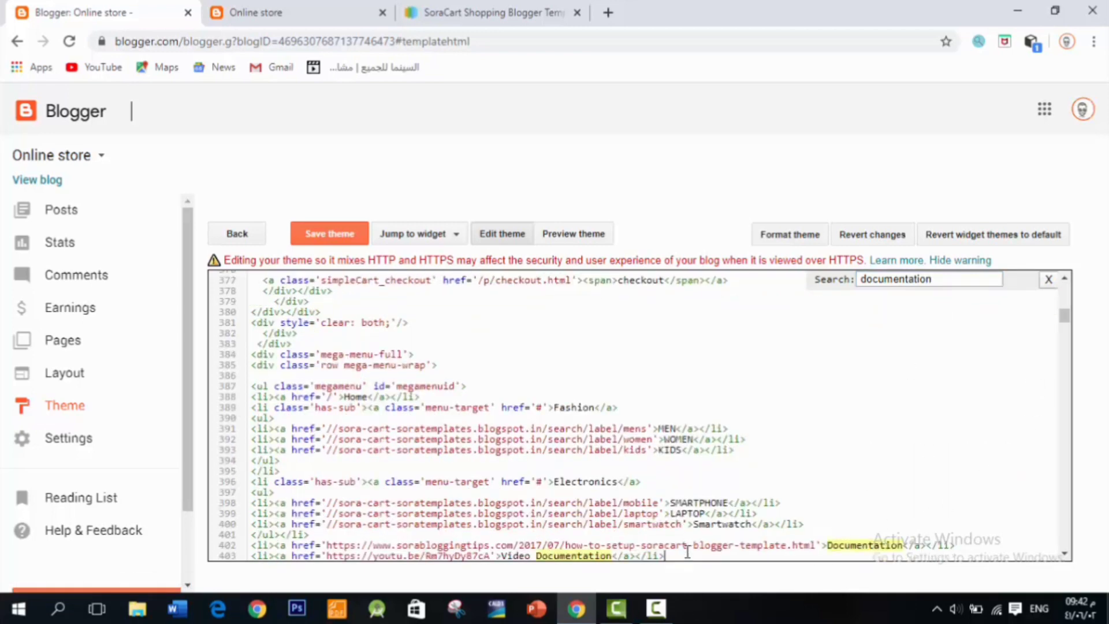
key(Return)
text(<li><a href='https://www.soratemplates.com/2017/07/sora-cart-blogger-templates.html'>Download This Template</a></li>)
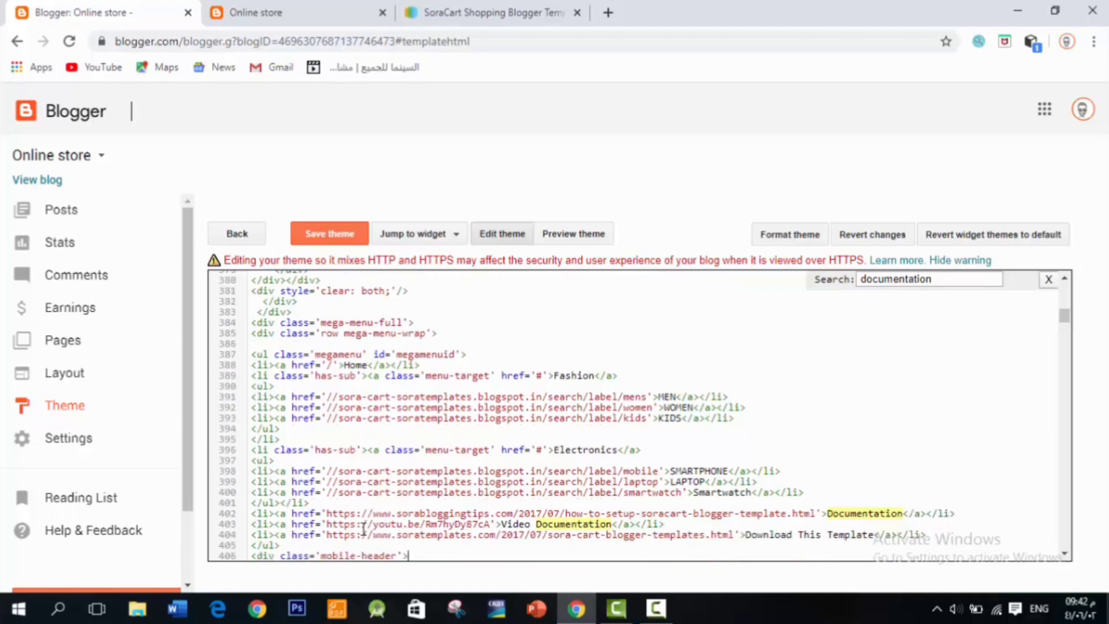